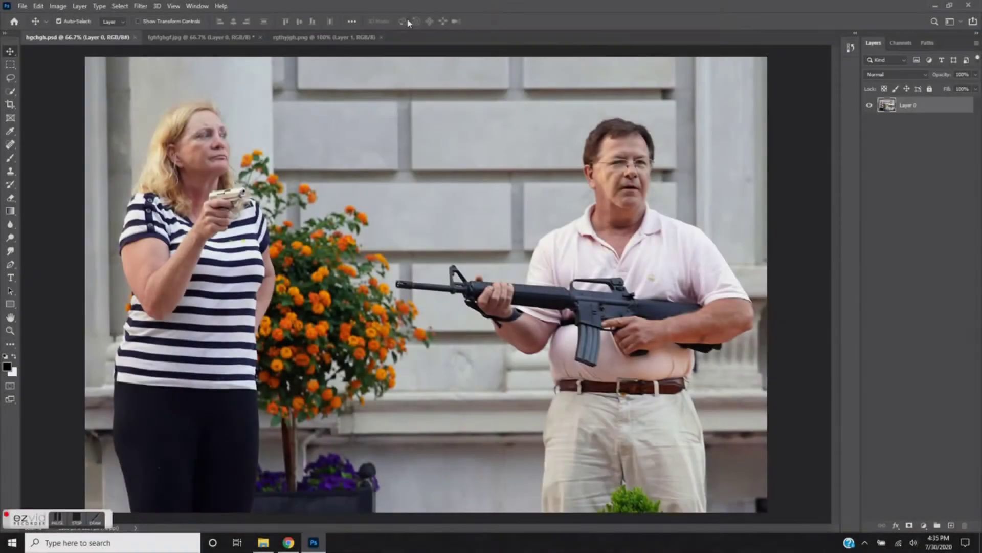
Bring the fghfghgf.jpg photo of the seated guitarist to the front
{"action": "key", "text": "ctrl+Tab"}
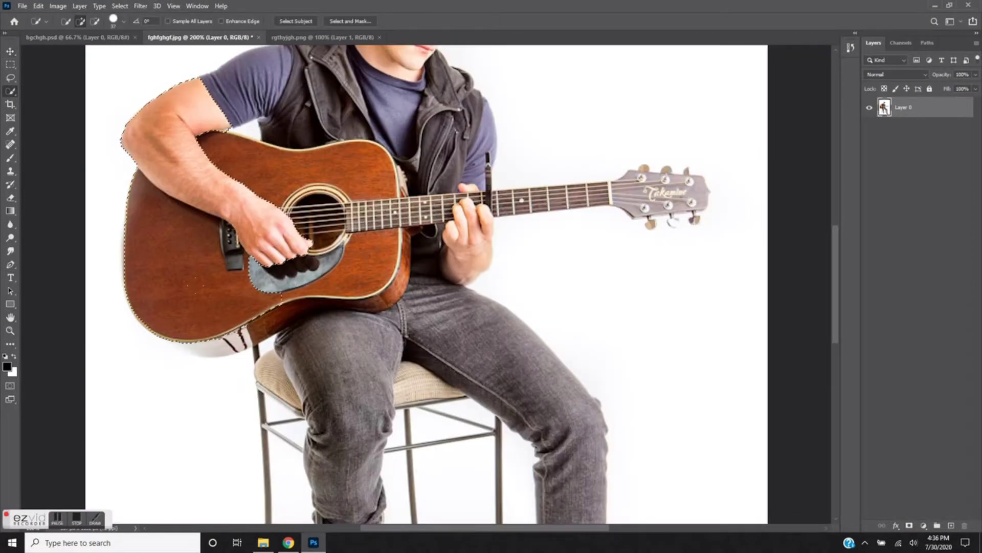
Quick-select the guitar with arm, fretting hand, neck and headstock, and drag it into hgchgh.psd
{"action": "left_click_drag", "start_coordinate": [269, 269], "coordinate": [337, 238]}
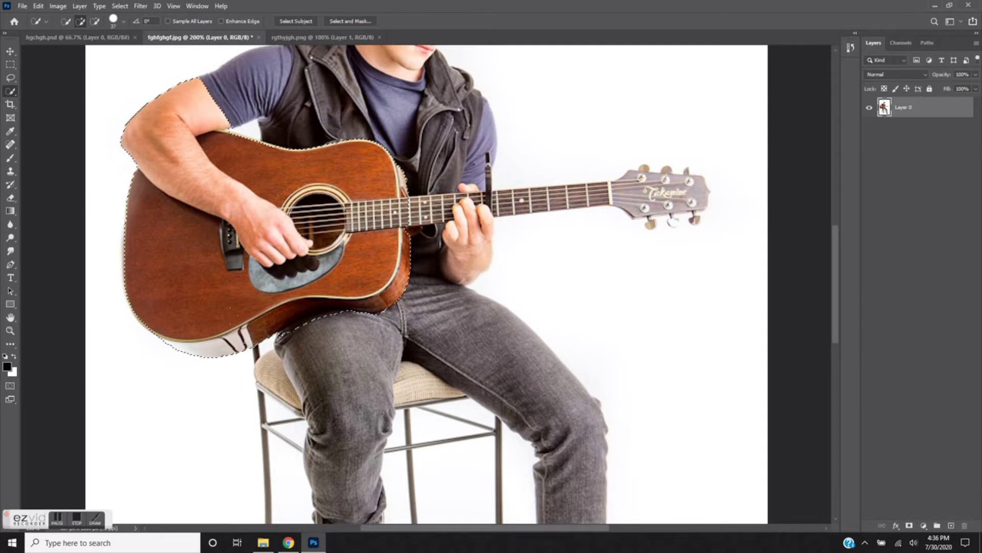
{"action": "left_click_drag", "start_coordinate": [468, 205], "coordinate": [479, 266]}
{"action": "left_click_drag", "start_coordinate": [522, 201], "coordinate": [420, 194]}
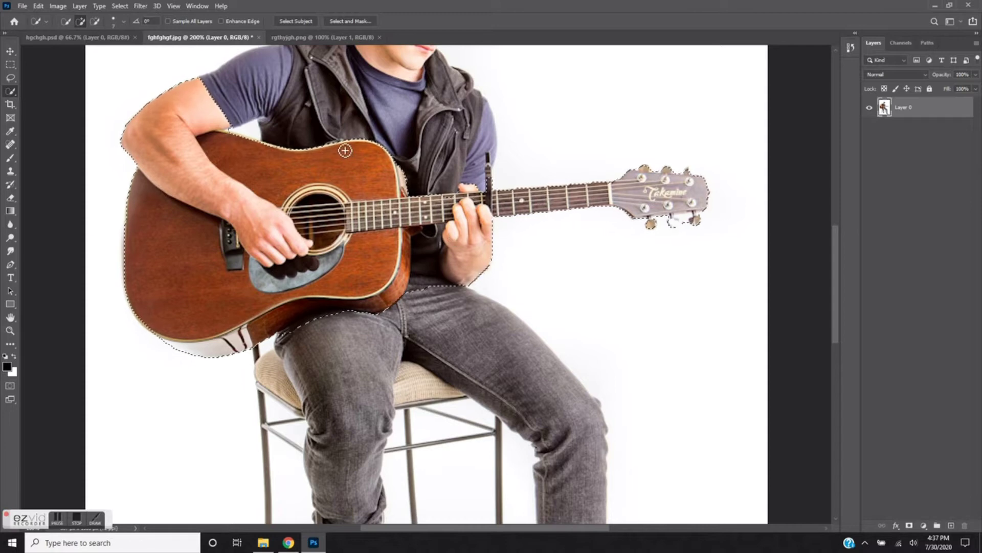
{"action": "scroll", "coordinate": [345, 151], "scroll_direction": "down", "scroll_amount": 1}
{"action": "scroll", "coordinate": [399, 179], "scroll_direction": "up", "scroll_amount": 2}
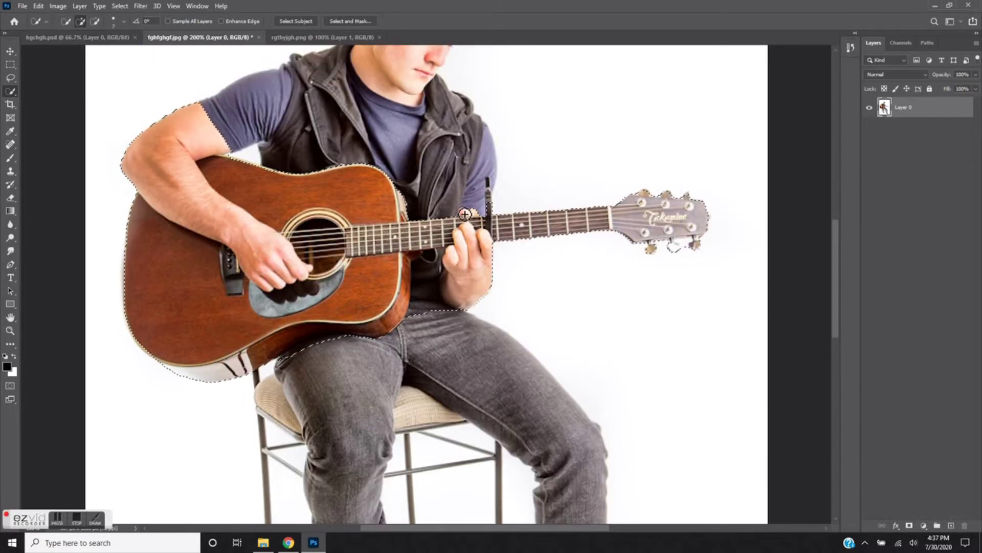
{"action": "left_click_drag", "start_coordinate": [465, 213], "coordinate": [470, 212]}
{"action": "key", "text": "ctrl+t"}
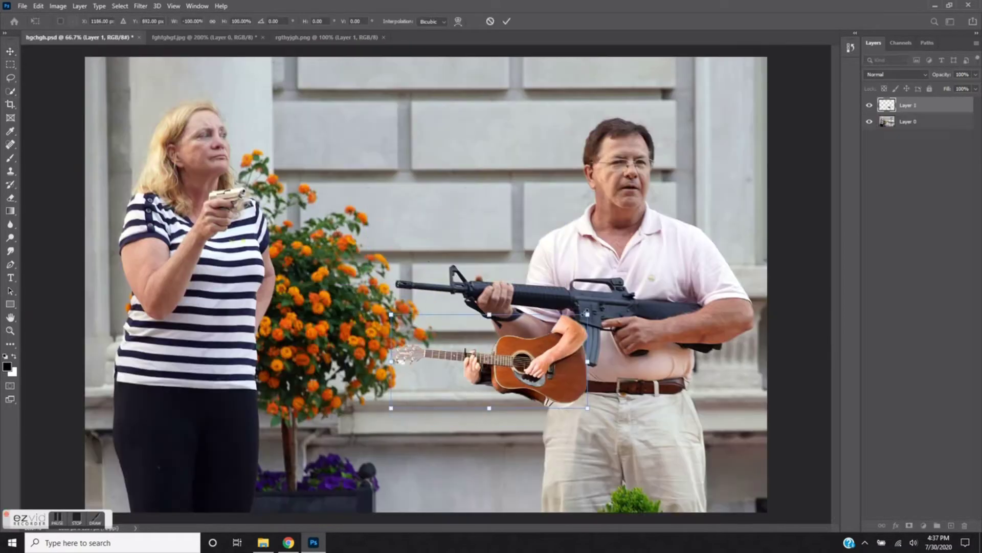
Enlarge and tilt the guitar over the man's chest, then copy a lassoed arm patch to a new layer
{"action": "mouse_move", "coordinate": [586, 313]}
{"action": "left_mouse_down"}
{"action": "mouse_move", "coordinate": [689, 310]}
{"action": "mouse_move", "coordinate": [771, 280]}
{"action": "mouse_move", "coordinate": [857, 278]}
{"action": "mouse_move", "coordinate": [745, 298]}
{"action": "mouse_move", "coordinate": [772, 281]}
{"action": "left_mouse_up"}
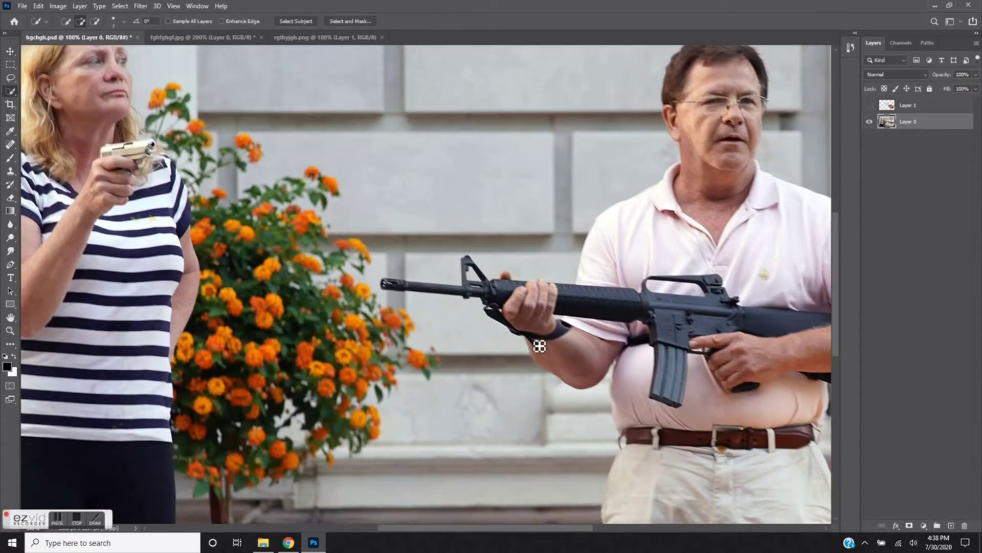
{"action": "mouse_move", "coordinate": [539, 346]}
{"action": "left_mouse_down"}
{"action": "mouse_move", "coordinate": [567, 368]}
{"action": "mouse_move", "coordinate": [491, 409]}
{"action": "left_mouse_up"}
{"action": "key", "text": "ctrl+j"}
{"action": "key", "text": "v"}
{"action": "scroll", "coordinate": [499, 278], "scroll_direction": "down", "scroll_amount": 3}
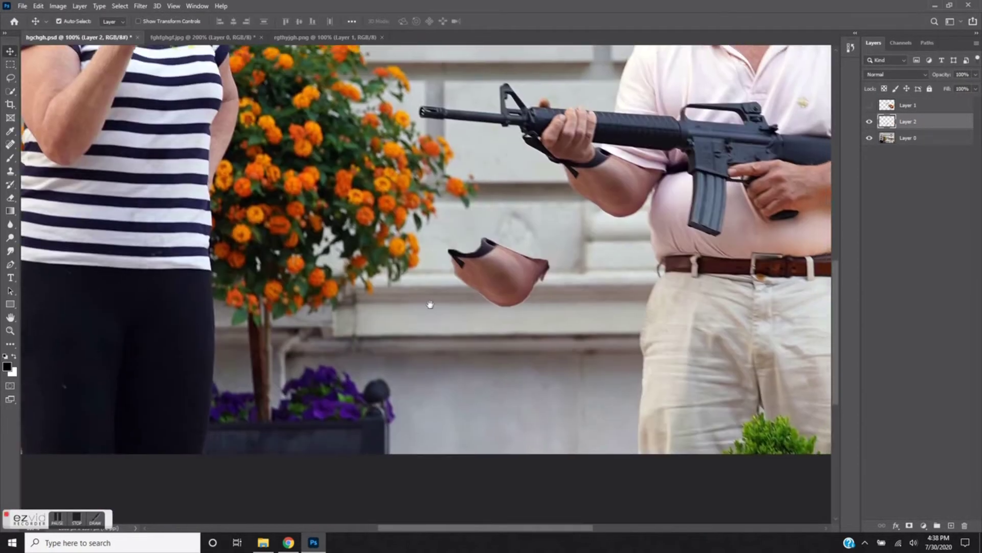
Turn the guitar layer back on and shift and tilt it slightly over the man
{"action": "key", "text": "ctrl+minus"}
{"action": "left_click", "coordinate": [869, 105]}
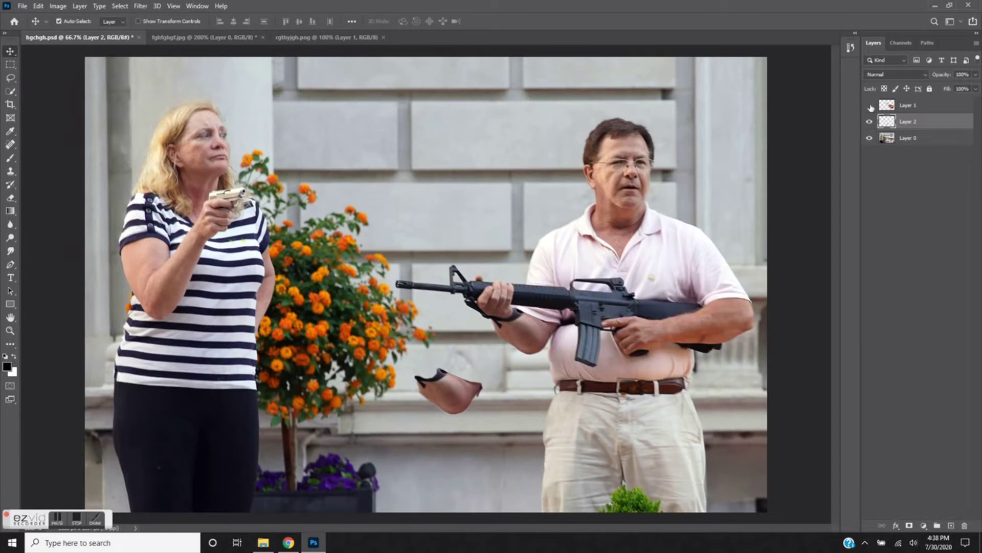
{"action": "left_click", "coordinate": [908, 105]}
{"action": "left_click_drag", "start_coordinate": [389, 200], "coordinate": [510, 21]}
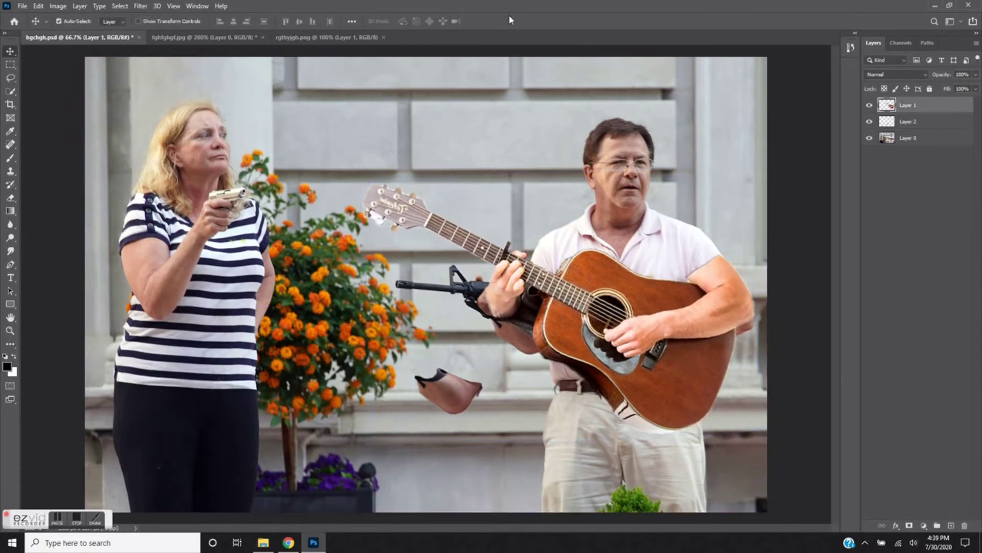
Move the copied arm patch layer up toward the man's arm
{"action": "left_click", "coordinate": [908, 121]}
{"action": "key", "text": "e"}
{"action": "left_click", "coordinate": [75, 22]}
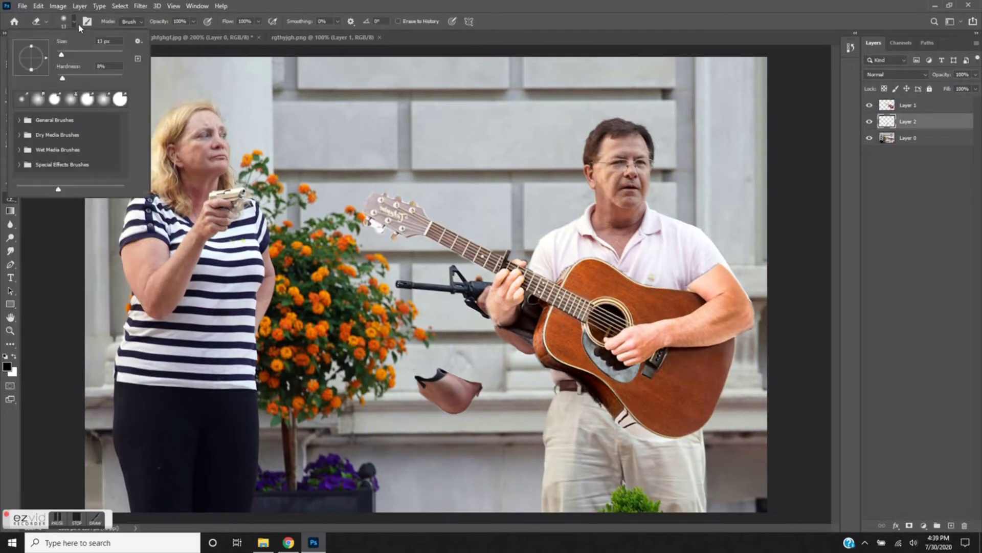
{"action": "key", "text": "Escape"}
{"action": "key", "text": "ctrl+plus"}
{"action": "key", "text": "v"}
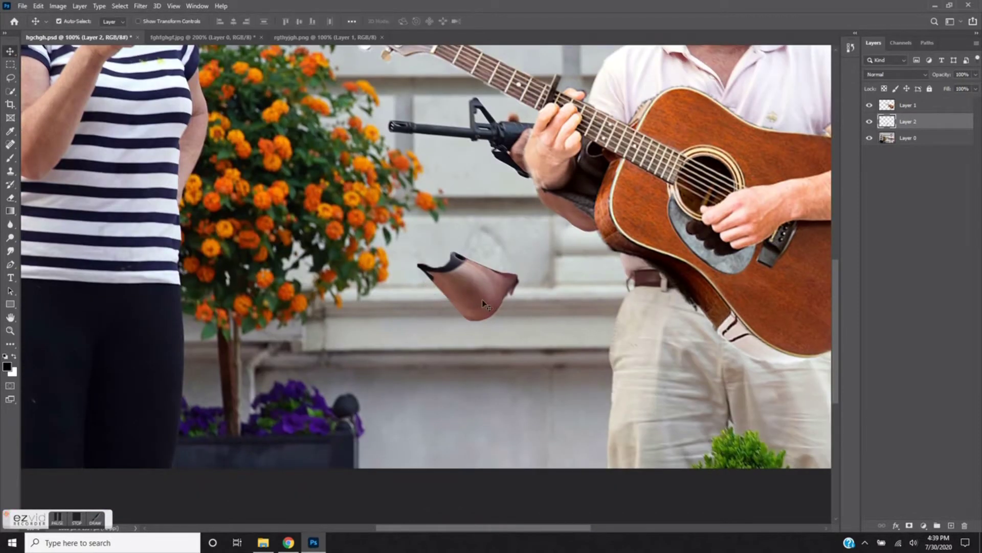
{"action": "left_click_drag", "start_coordinate": [479, 300], "coordinate": [510, 258]}
Place the arm patch on the man's forearm, stacked above the guitar and nudged left
{"action": "left_click", "coordinate": [526, 158]}
{"action": "key", "text": "e"}
{"action": "left_click_drag", "start_coordinate": [543, 200], "coordinate": [576, 186]}
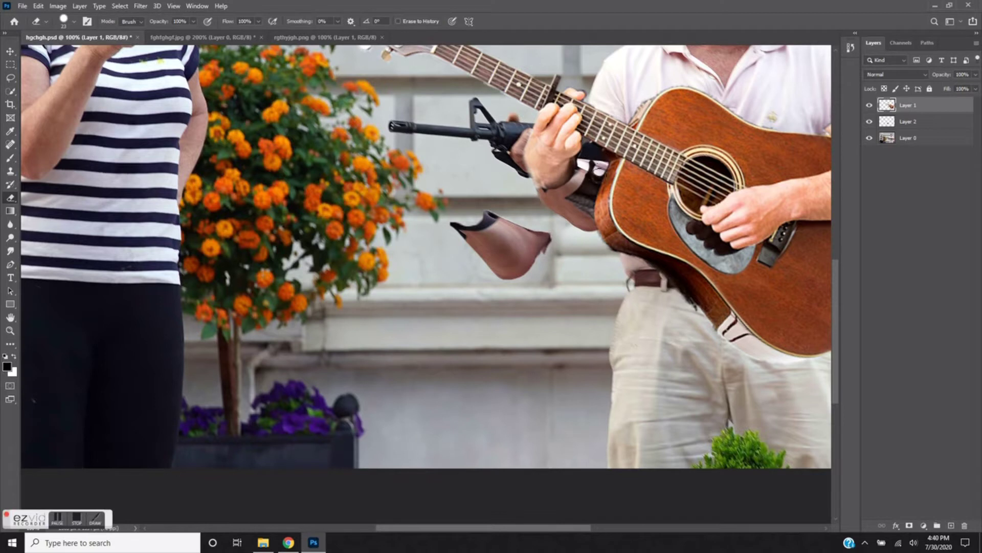
{"action": "scroll", "coordinate": [591, 201], "scroll_direction": "down", "scroll_amount": 1}
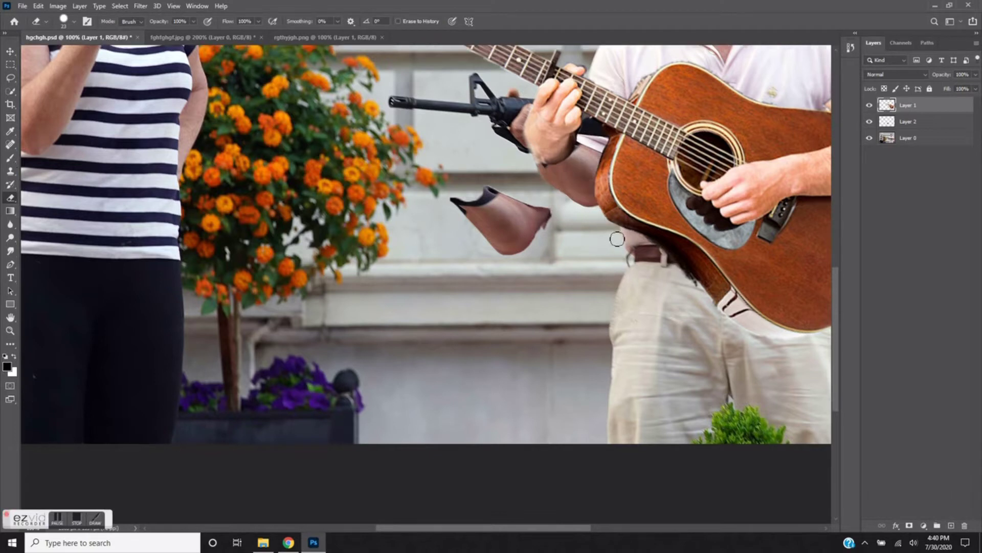
{"action": "key", "text": "v"}
{"action": "left_click_drag", "start_coordinate": [450, 216], "coordinate": [530, 175]}
{"action": "key", "text": "ctrl+bracketright"}
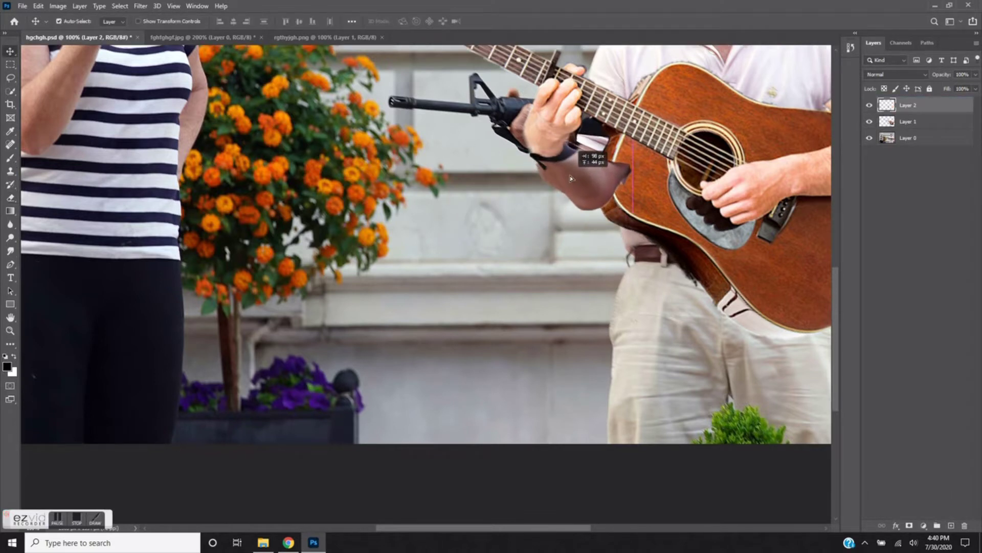
{"action": "key", "text": "Left"}
{"action": "key", "text": "Left"}
{"action": "key", "text": "Left"}
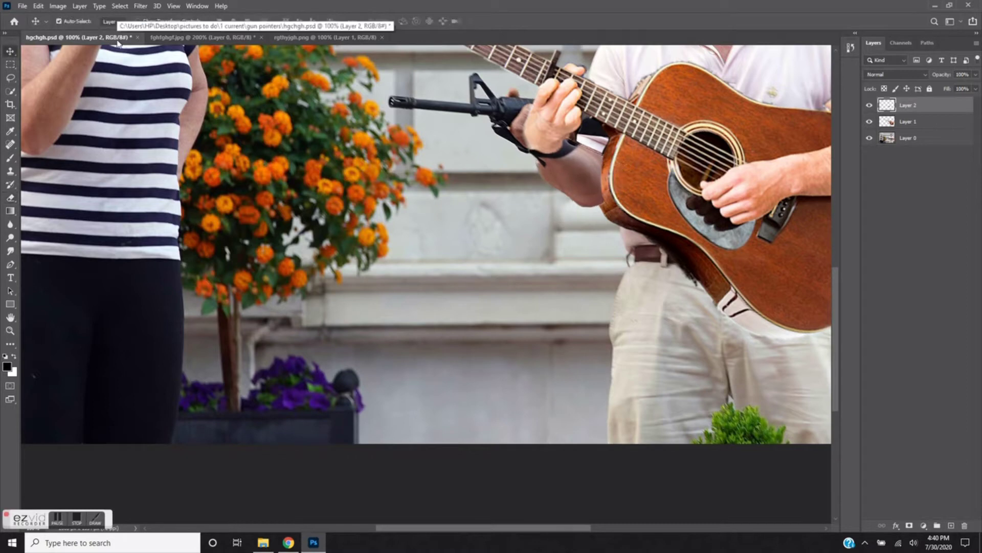
Save the composite document
{"action": "scroll", "coordinate": [602, 193], "scroll_direction": "up", "scroll_amount": 2}
{"action": "key", "text": "e"}
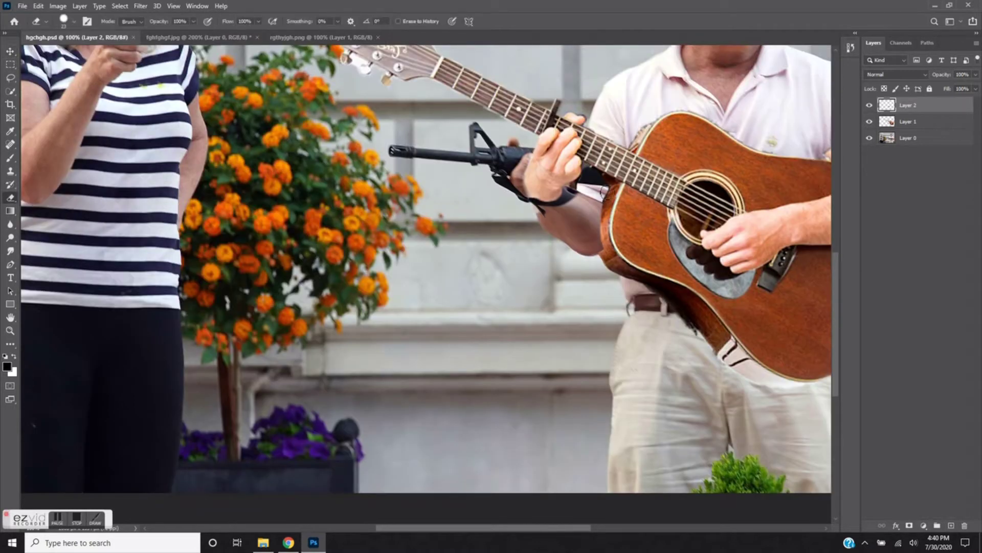
{"action": "key", "text": "v"}
{"action": "key", "text": "ctrl+s"}
{"action": "scroll", "coordinate": [478, 205], "scroll_direction": "up", "scroll_amount": 5}
{"action": "left_click", "coordinate": [478, 205]}
Erase the ragged edge of the guitar headstock on Layer 1
{"action": "key", "text": "e"}
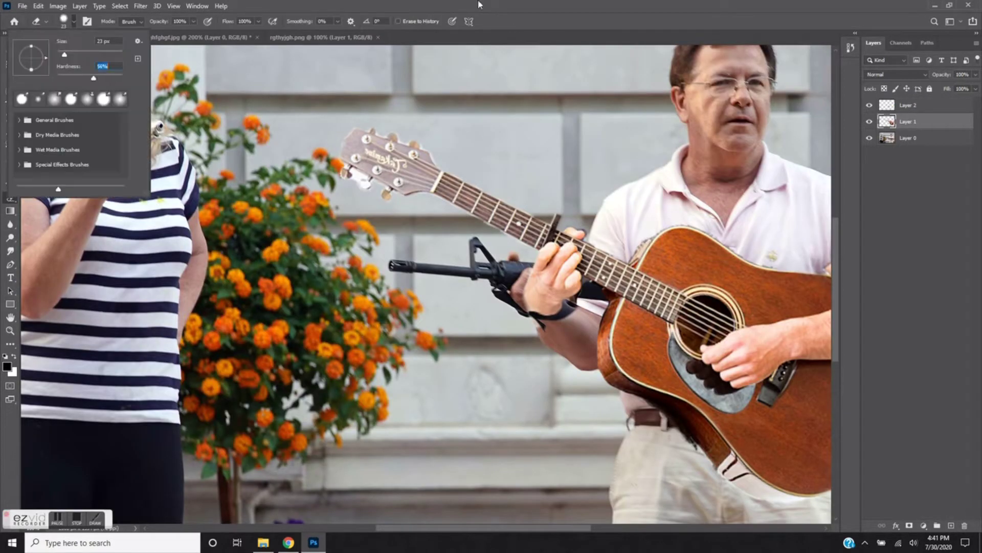
{"action": "left_click_drag", "start_coordinate": [399, 176], "coordinate": [367, 182]}
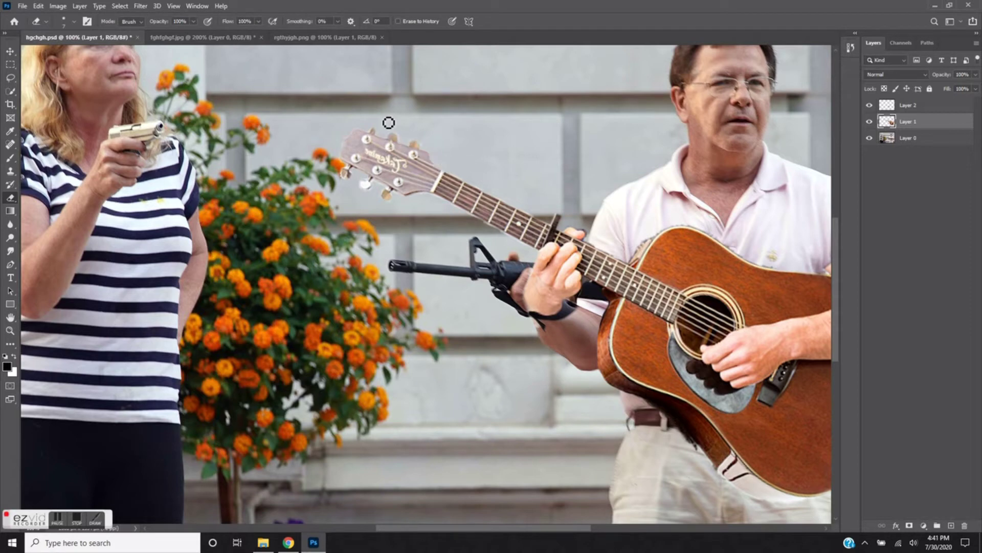
{"action": "scroll", "coordinate": [576, 202], "scroll_direction": "right", "scroll_amount": 10}
{"action": "scroll", "coordinate": [576, 202], "scroll_direction": "down", "scroll_amount": 2}
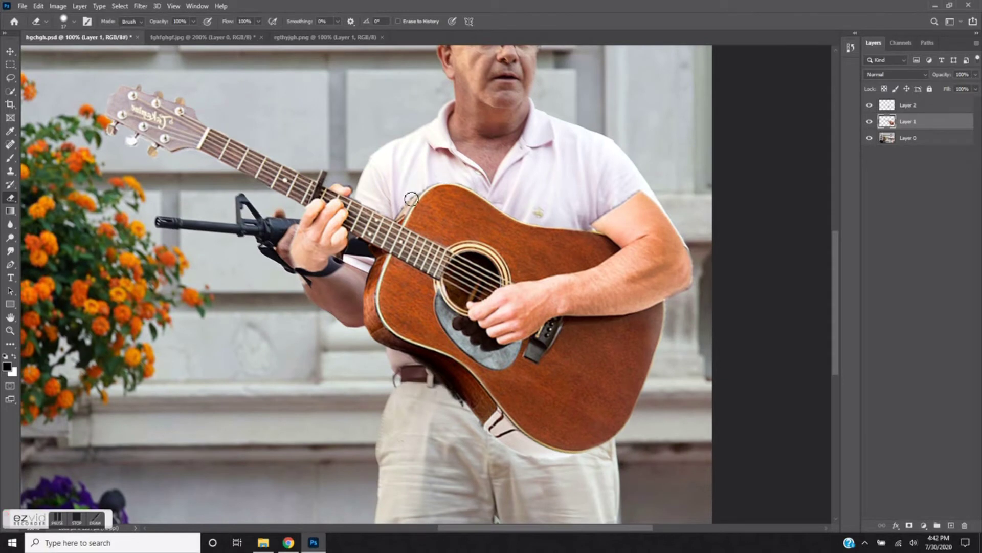
{"action": "scroll", "coordinate": [549, 211], "scroll_direction": "down", "scroll_amount": 1}
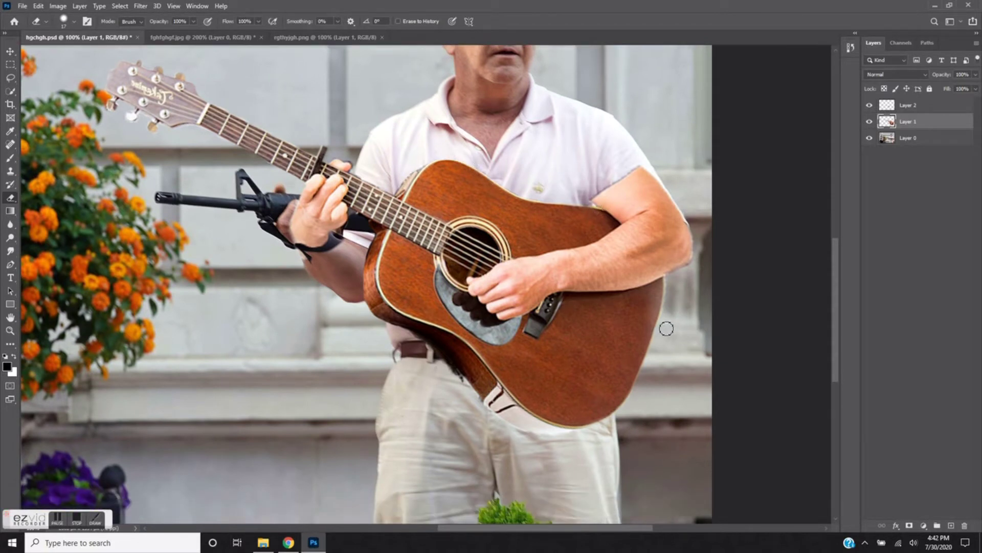
Erase the white band on the man's arm, checking underneath at 30% opacity
{"action": "key", "text": "3"}
{"action": "key", "text": "3"}
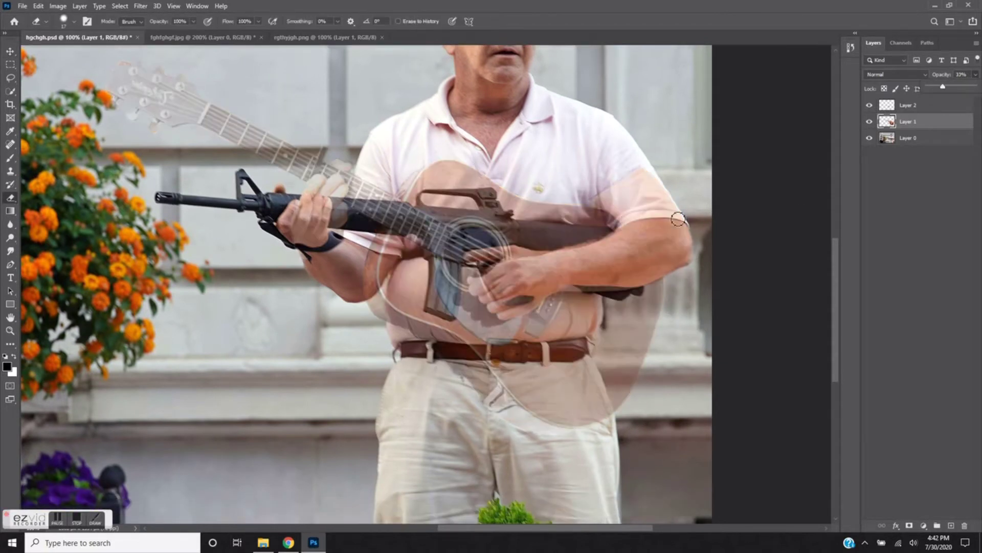
{"action": "key", "text": "0"}
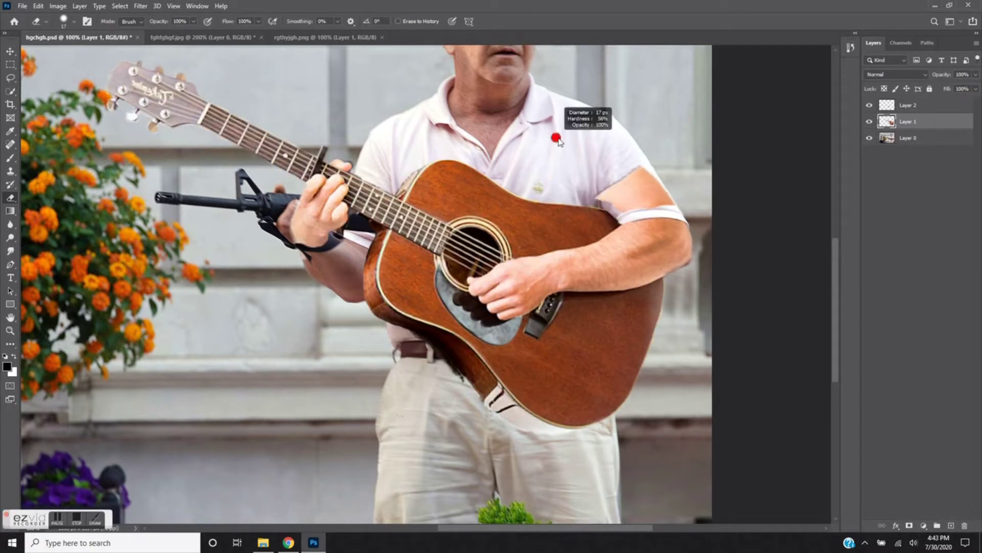
{"action": "left_click_drag", "start_coordinate": [660, 207], "coordinate": [618, 191]}
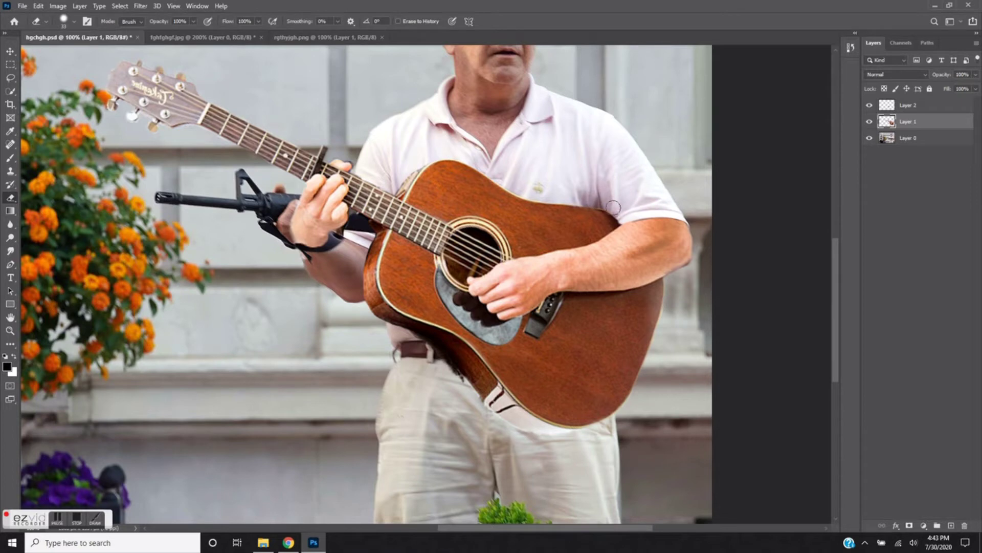
{"action": "key", "text": "alt+bracketleft"}
{"action": "key", "text": "s"}
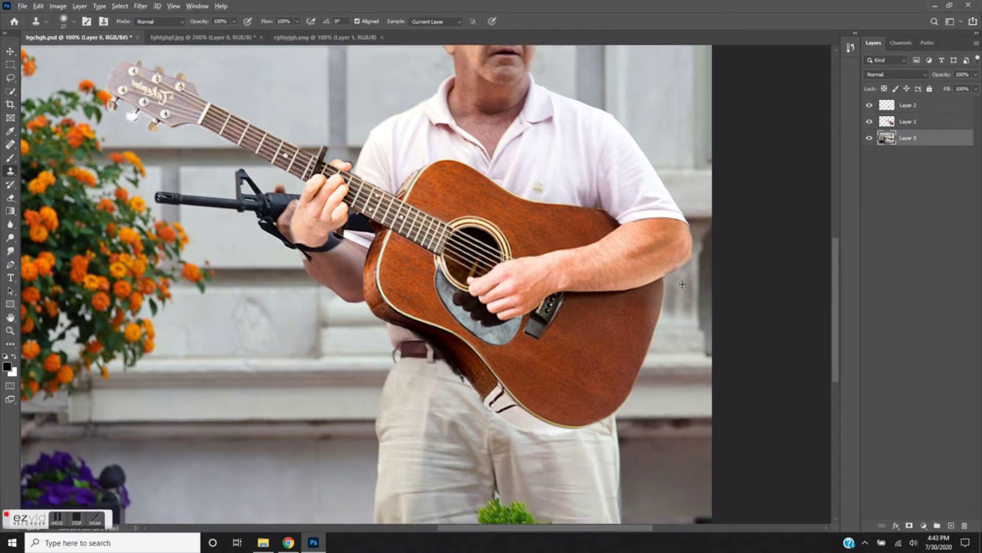
Copy a patch of wall to a new layer and move it toward the rifle
{"action": "left_click", "coordinate": [11, 51]}
{"action": "key", "text": "ctrl+minus"}
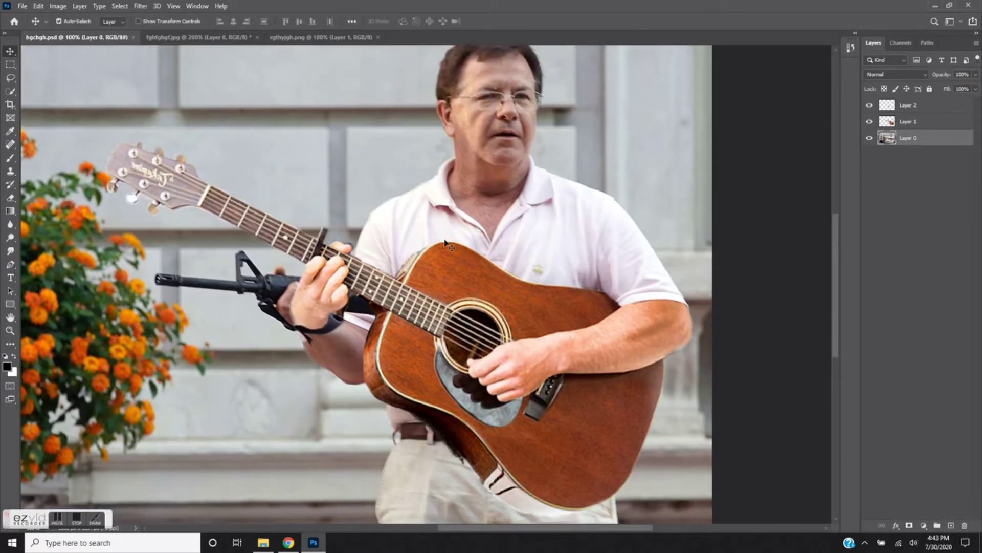
{"action": "key", "text": "ctrl+j"}
{"action": "left_click_drag", "start_coordinate": [410, 143], "coordinate": [322, 171]}
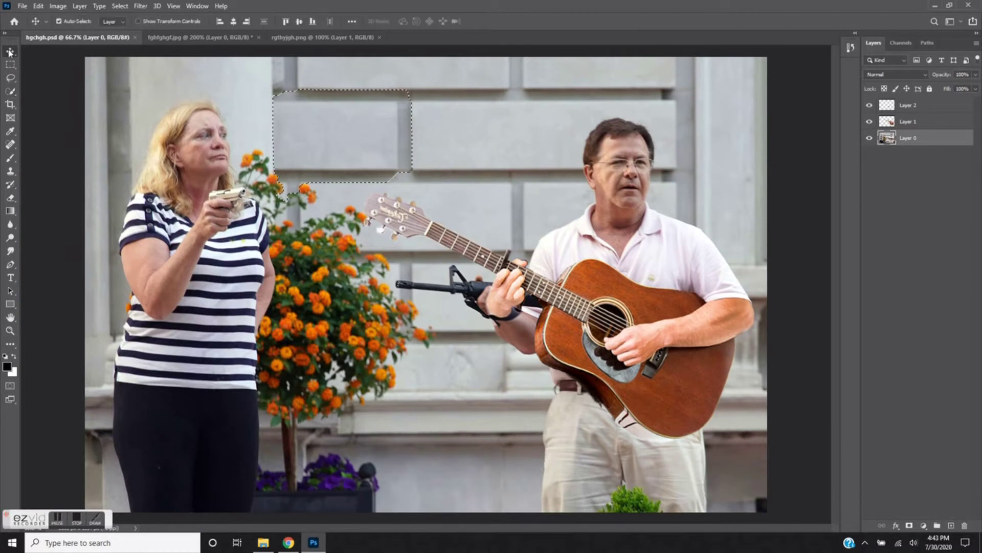
{"action": "left_click_drag", "start_coordinate": [321, 170], "coordinate": [340, 215]}
Flip the wall patch horizontally and place it over the rifle barrel
{"action": "key", "text": "ctrl+t"}
{"action": "left_click_drag", "start_coordinate": [377, 198], "coordinate": [479, 314]}
{"action": "key", "text": "Down"}
{"action": "key", "text": "Down"}
{"action": "key", "text": "Down"}
{"action": "key", "text": "Return"}
Compare the wall patch at 20% opacity, then return it to 100%
{"action": "key", "text": "e"}
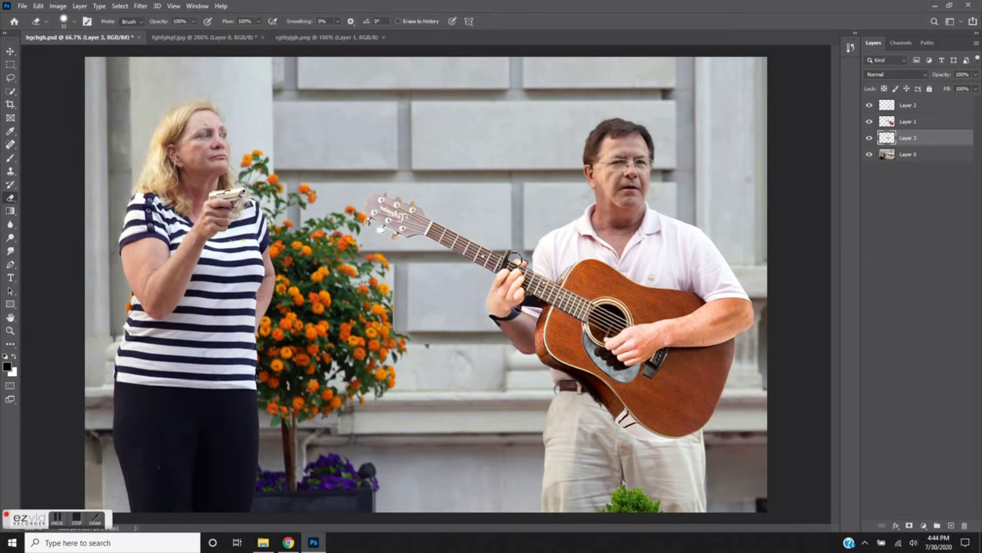
{"action": "left_click", "coordinate": [975, 75]}
{"action": "left_click_drag", "start_coordinate": [947, 88], "coordinate": [932, 88]}
{"action": "key", "text": "s"}
{"action": "left_click", "coordinate": [74, 21]}
{"action": "key", "text": "Escape"}
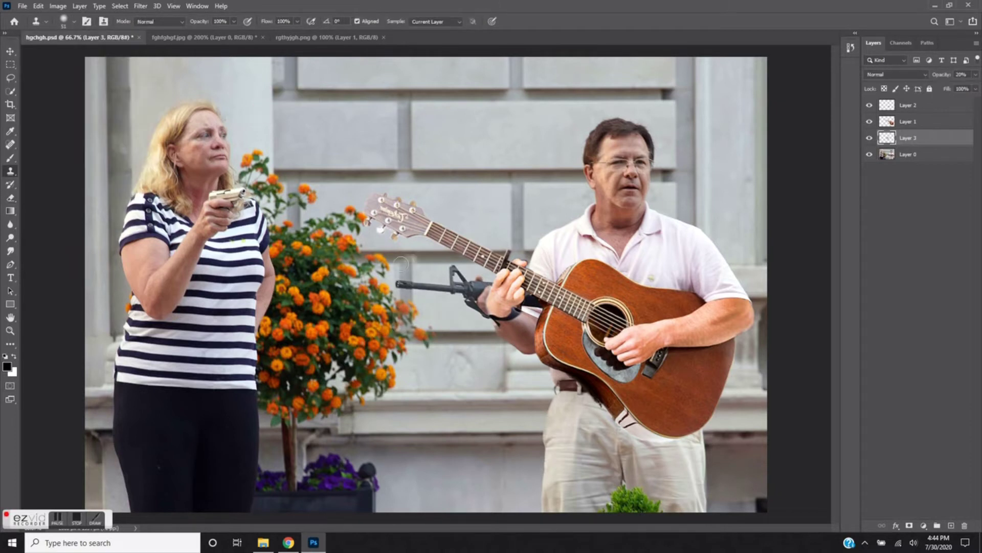
{"action": "key", "text": "e"}
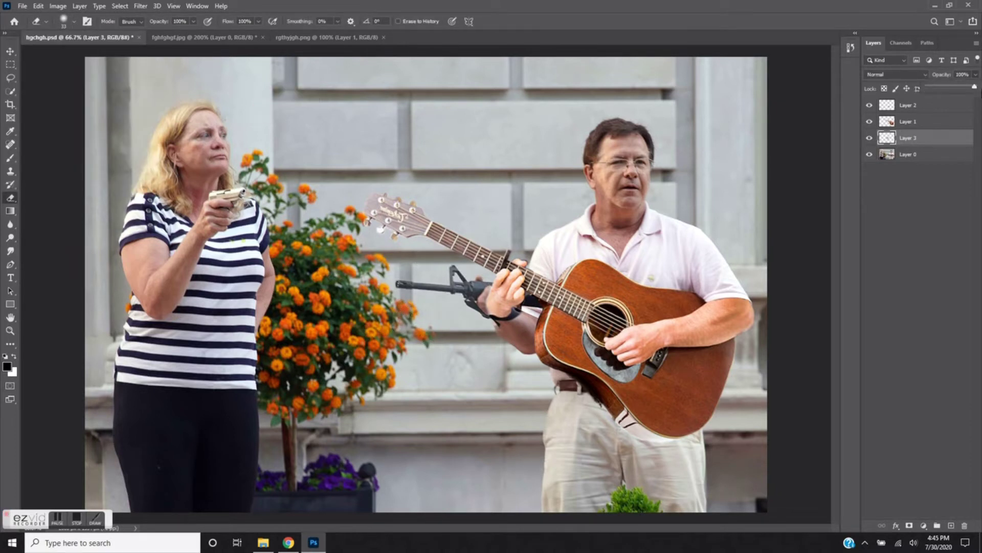
{"action": "left_click_drag", "start_coordinate": [939, 90], "coordinate": [978, 88]}
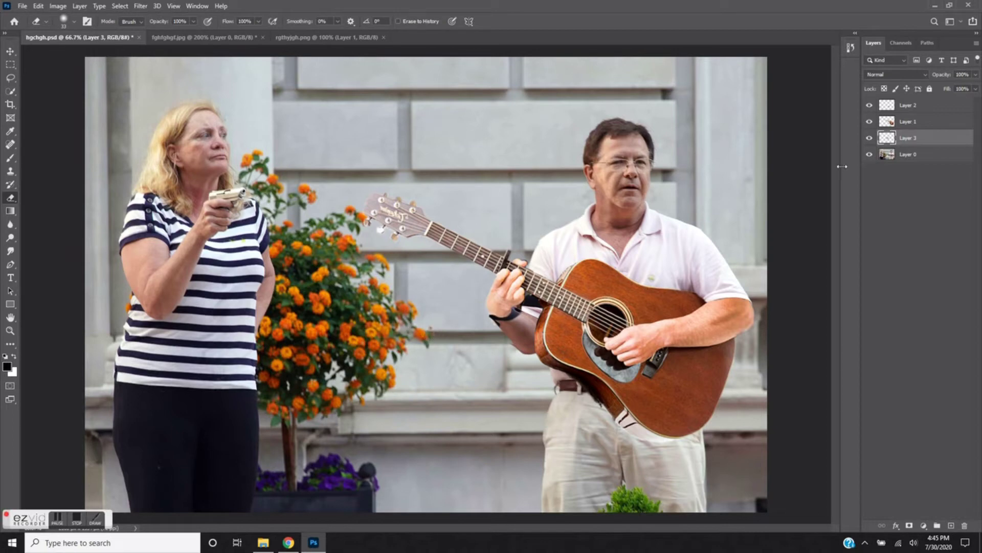
Toggle the patch layer to confirm the rifle is hidden, then select Layer 0 at 100% zoom
{"action": "key", "text": "v"}
{"action": "left_click", "coordinate": [869, 139]}
{"action": "left_click", "coordinate": [869, 139]}
{"action": "left_click", "coordinate": [908, 154]}
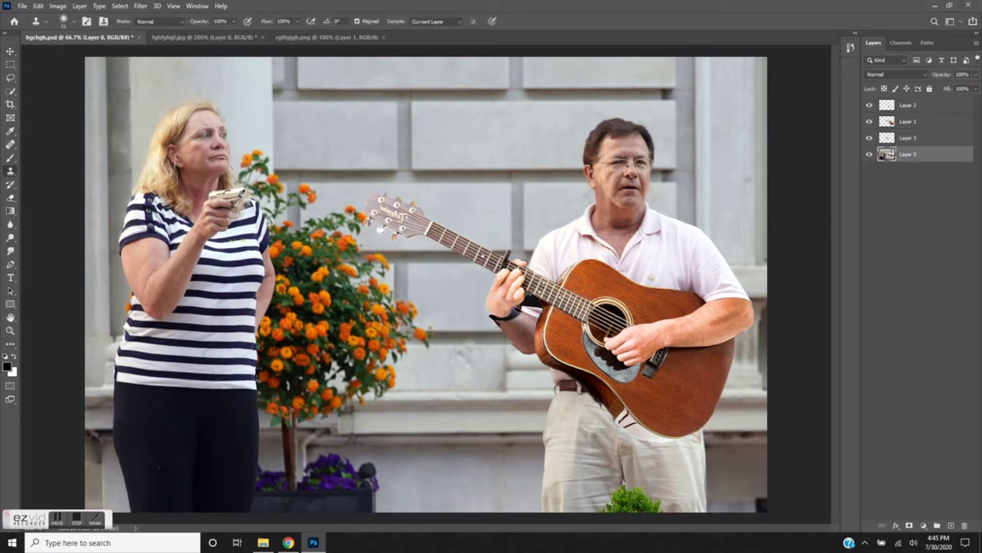
{"action": "key", "text": "ctrl+plus"}
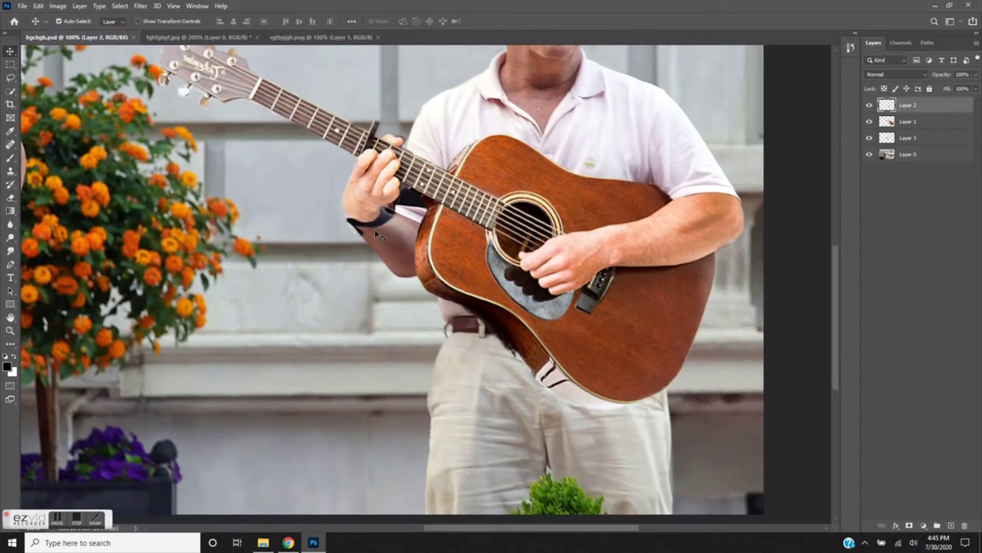
Erase the guitar beside the man's hand on Layer 1 with a smaller brush
{"action": "left_click", "coordinate": [348, 230]}
{"action": "key", "text": "e"}
{"action": "left_click_drag", "start_coordinate": [342, 171], "coordinate": [338, 201]}
{"action": "key", "text": "bracketleft"}
{"action": "key", "text": "bracketleft"}
{"action": "key", "text": "bracketleft"}
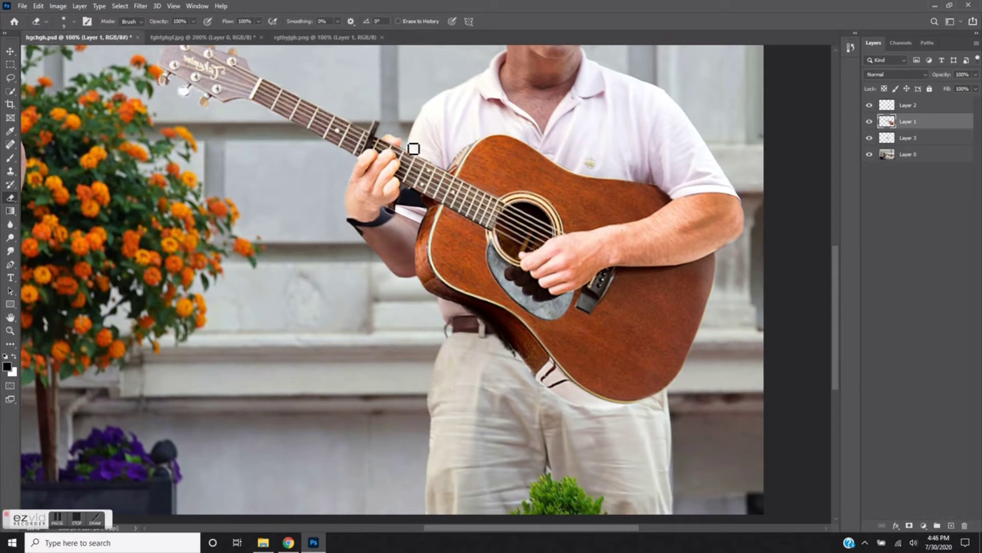
{"action": "left_click", "coordinate": [11, 170]}
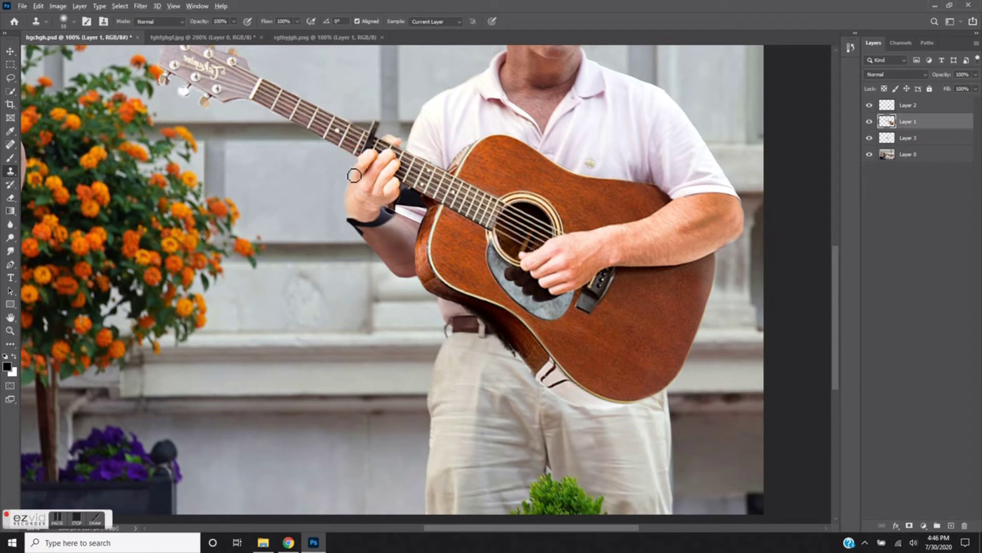
{"action": "scroll", "coordinate": [642, 192], "scroll_direction": "down", "scroll_amount": 1}
{"action": "key", "text": "e"}
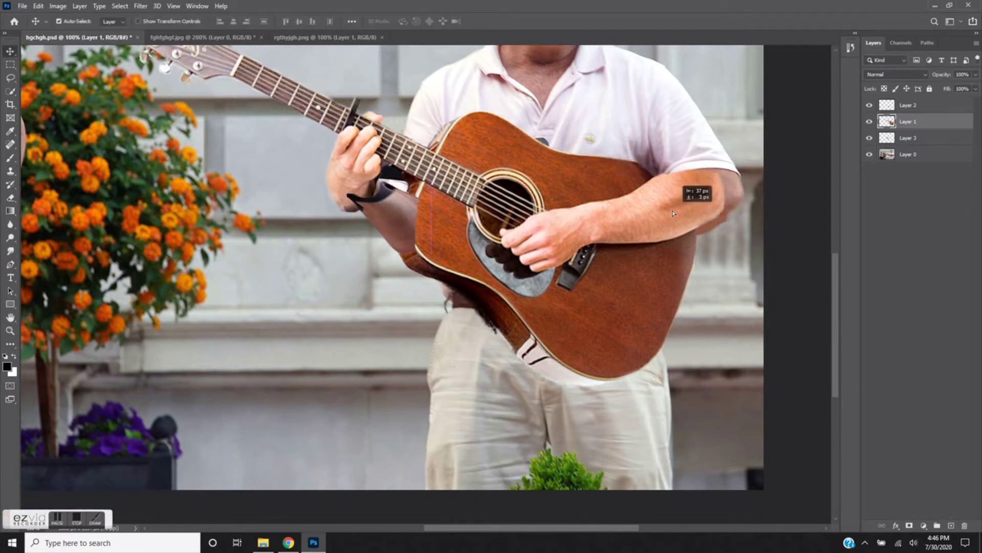
Select the Clone Stamp on Layer 0 and open the Edit menu
{"action": "key", "text": "alt+bracketleft"}
{"action": "key", "text": "alt+bracketleft"}
{"action": "key", "text": "s"}
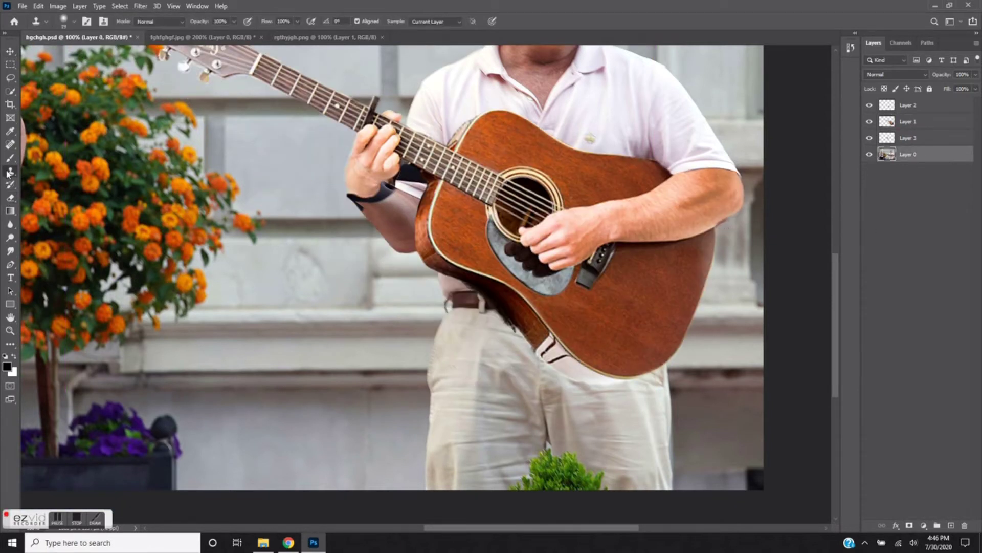
{"action": "scroll", "coordinate": [759, 279], "scroll_direction": "up", "scroll_amount": 1}
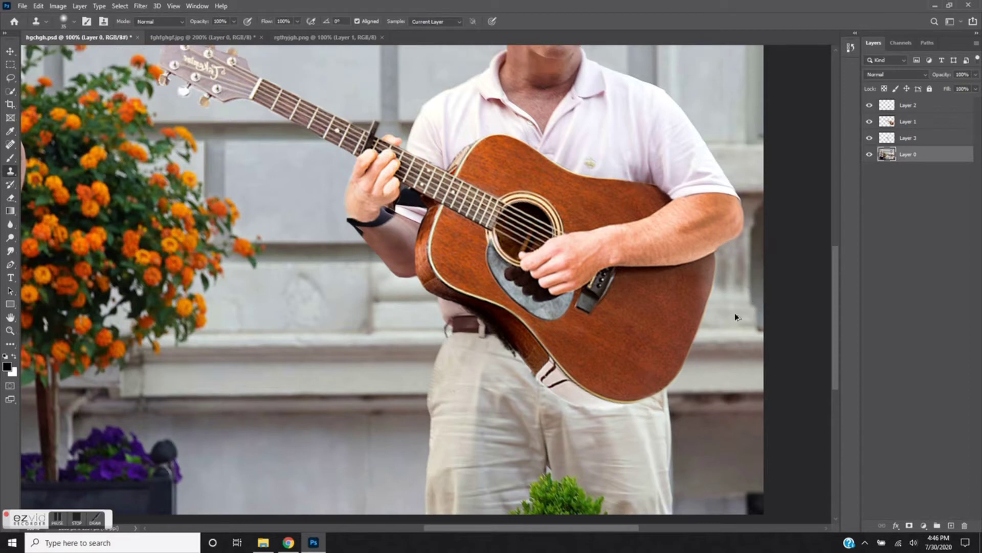
{"action": "left_click", "coordinate": [38, 5]}
{"action": "left_click", "coordinate": [623, 5]}
{"action": "scroll", "coordinate": [670, 181], "scroll_direction": "up", "scroll_amount": 3}
Erase around the man's arm on the guitar layer with a larger brush, then fit the whole photo
{"action": "key", "text": "e"}
{"action": "key", "text": "alt+bracketright"}
{"action": "key", "text": "alt+bracketright"}
{"action": "scroll", "coordinate": [445, 363], "scroll_direction": "down", "scroll_amount": 1}
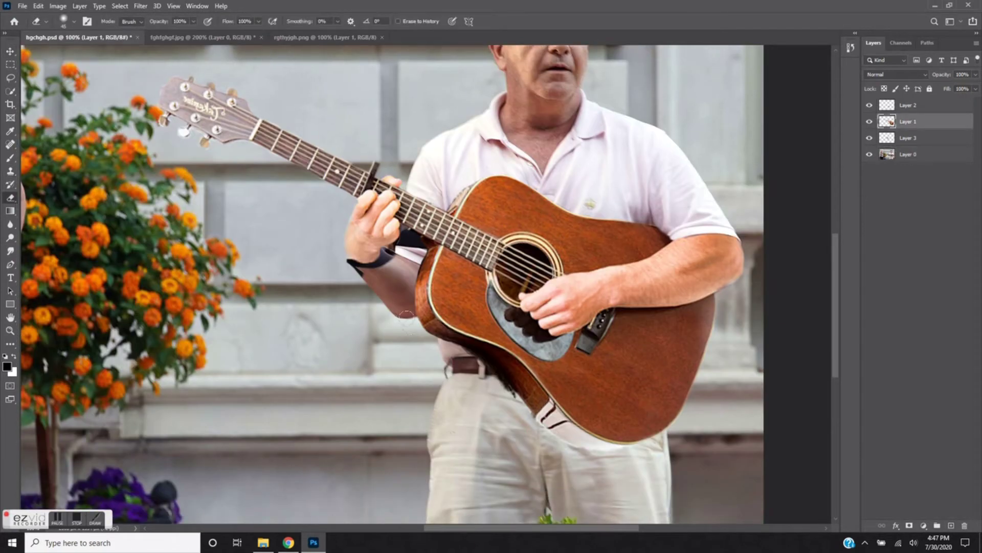
{"action": "right_click", "coordinate": [362, 279], "text": "alt"}
{"action": "right_click", "coordinate": [461, 357], "text": "alt"}
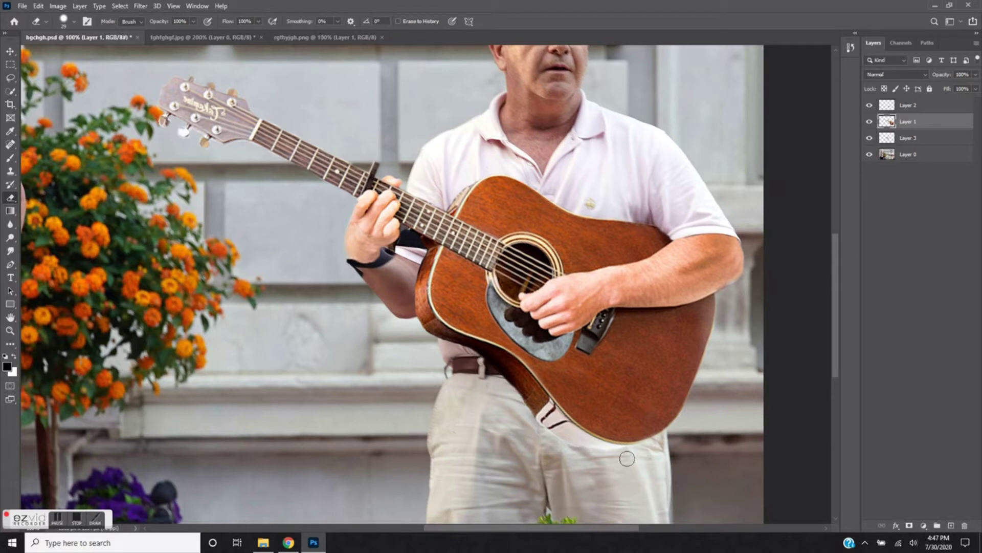
{"action": "scroll", "coordinate": [595, 314], "scroll_direction": "up", "scroll_amount": 2}
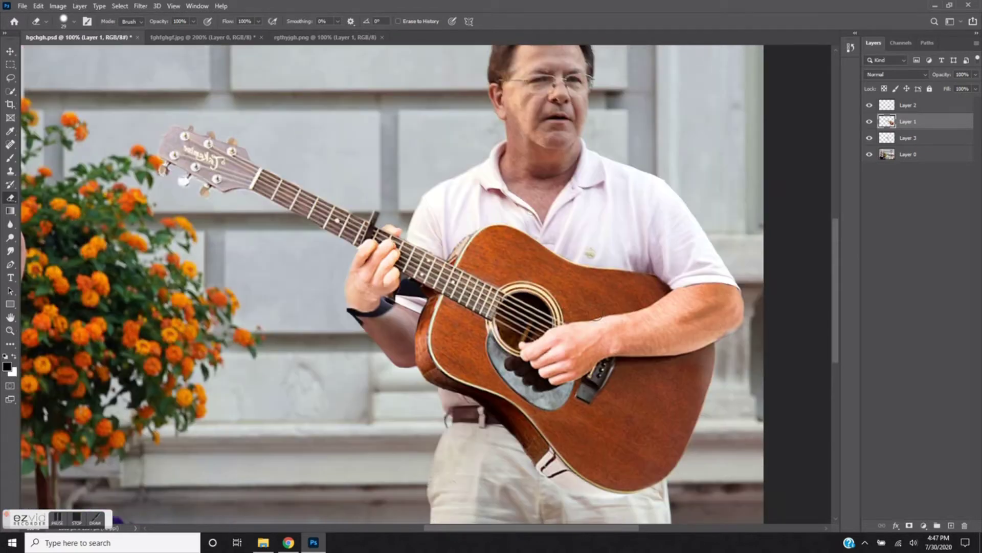
{"action": "scroll", "coordinate": [518, 177], "scroll_direction": "up", "scroll_amount": 1}
{"action": "key", "text": "v"}
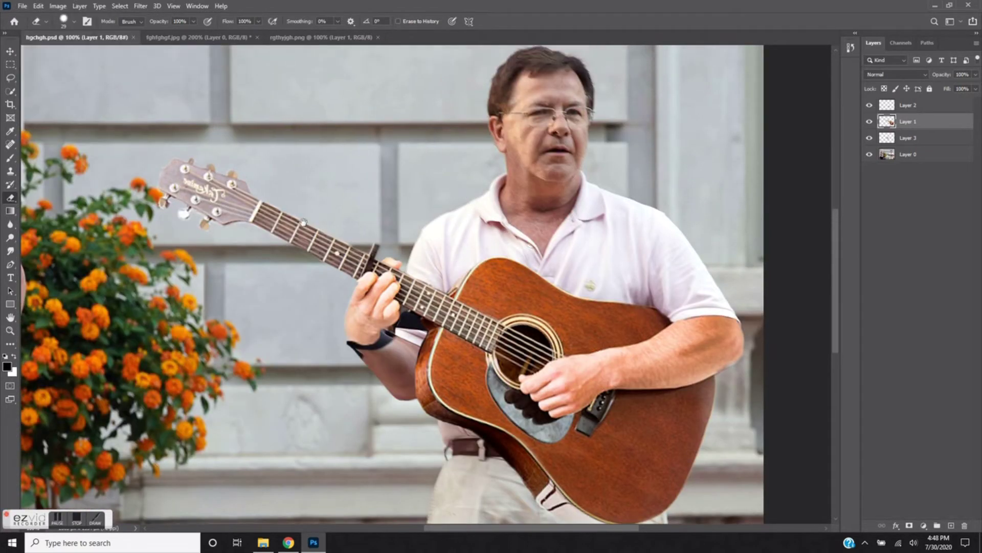
{"action": "key", "text": "ctrl+0"}
{"action": "left_click", "coordinate": [58, 5]}
Apply Brightness/Contrast to the guitar with brightness -60 and reduced contrast
{"action": "left_click", "coordinate": [184, 32]}
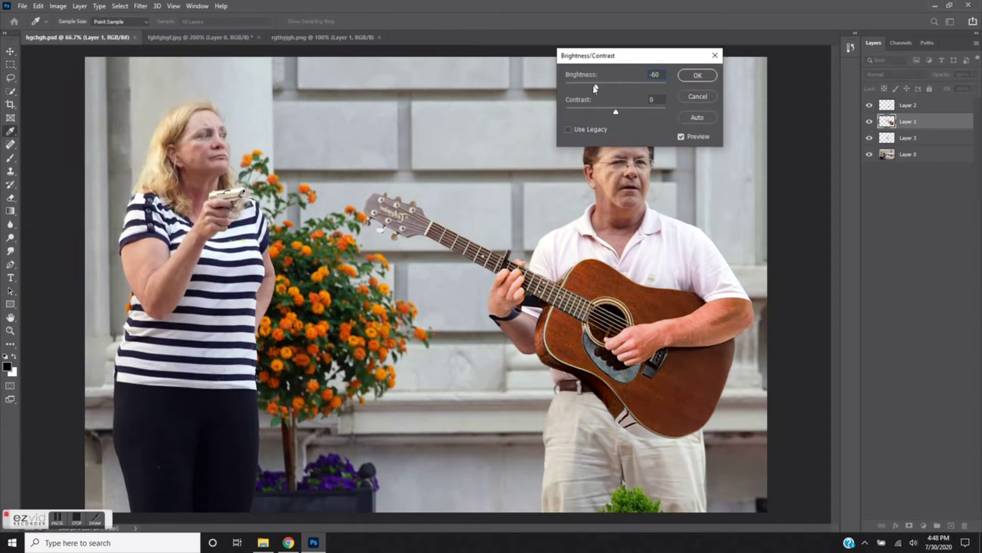
{"action": "left_click_drag", "start_coordinate": [616, 112], "coordinate": [570, 114]}
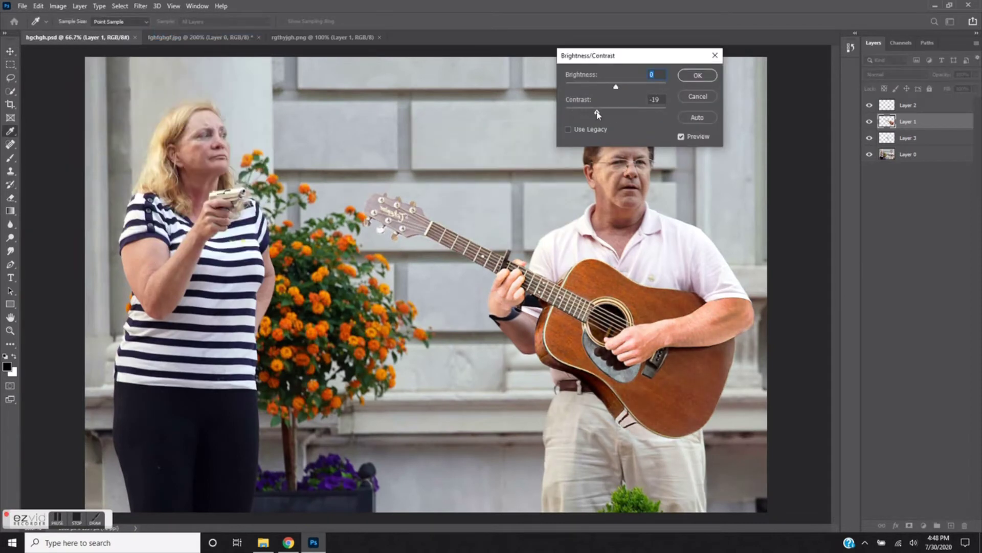
{"action": "key", "text": "Return"}
{"action": "key", "text": "w"}
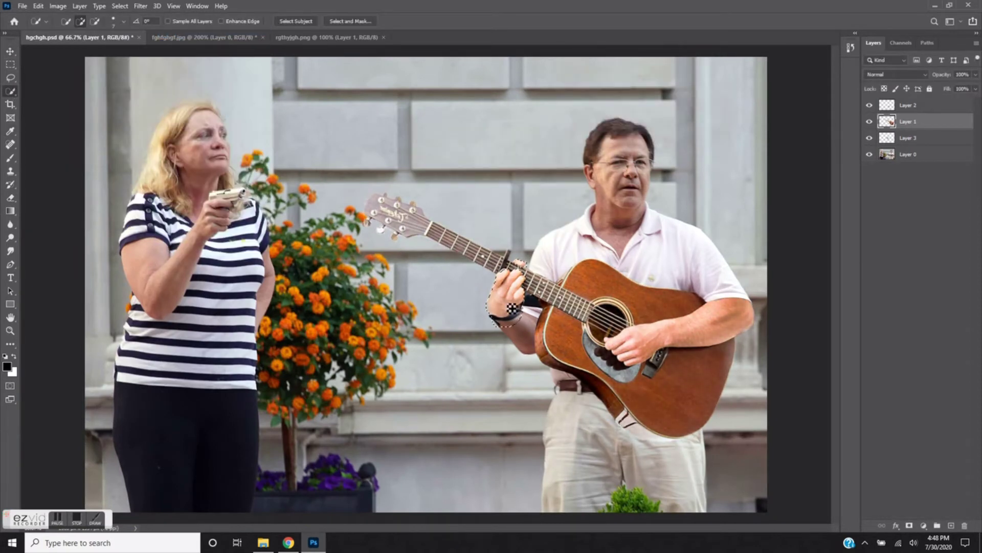
{"action": "key", "text": "alt"}
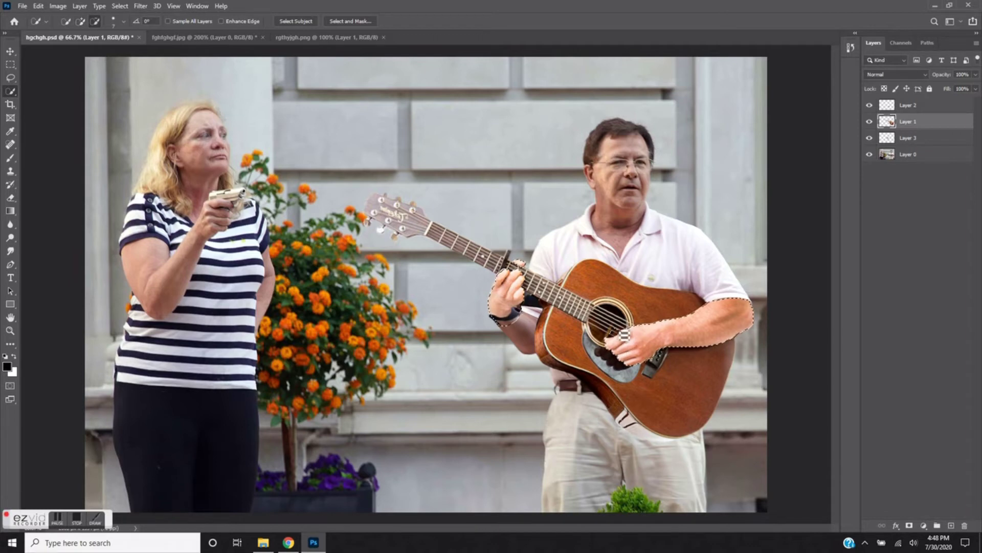
Cut the guitar's saturation to -26 and adjust the yellows' black in Selective Color
{"action": "key", "text": "ctrl+u"}
{"action": "left_click_drag", "start_coordinate": [251, 381], "coordinate": [240, 384]}
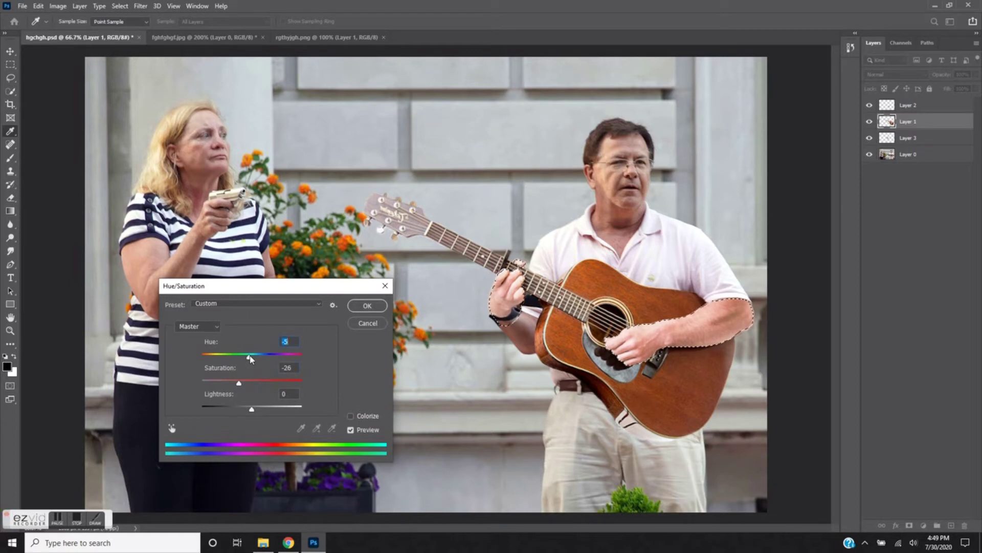
{"action": "left_click", "coordinate": [367, 305]}
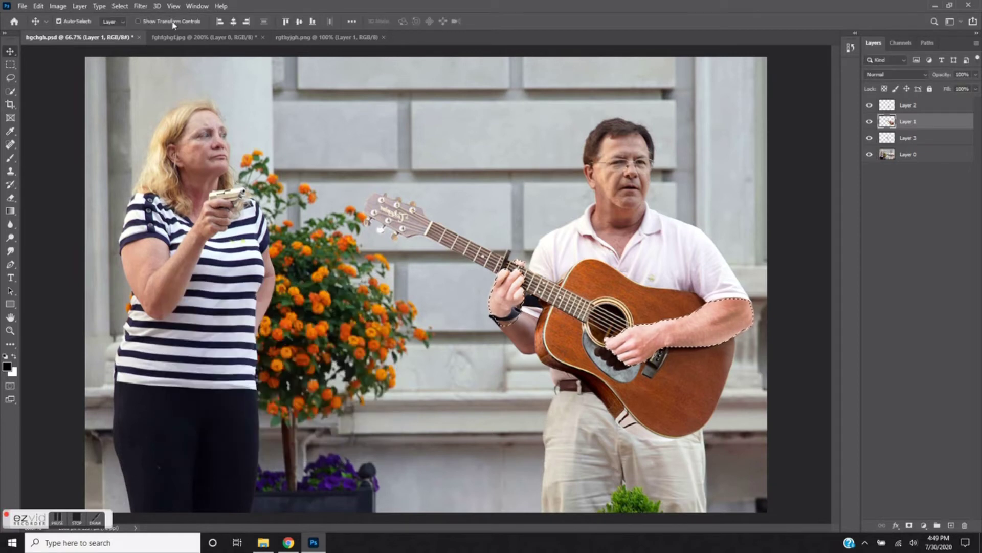
{"action": "left_click", "coordinate": [57, 6]}
{"action": "left_click", "coordinate": [185, 189]}
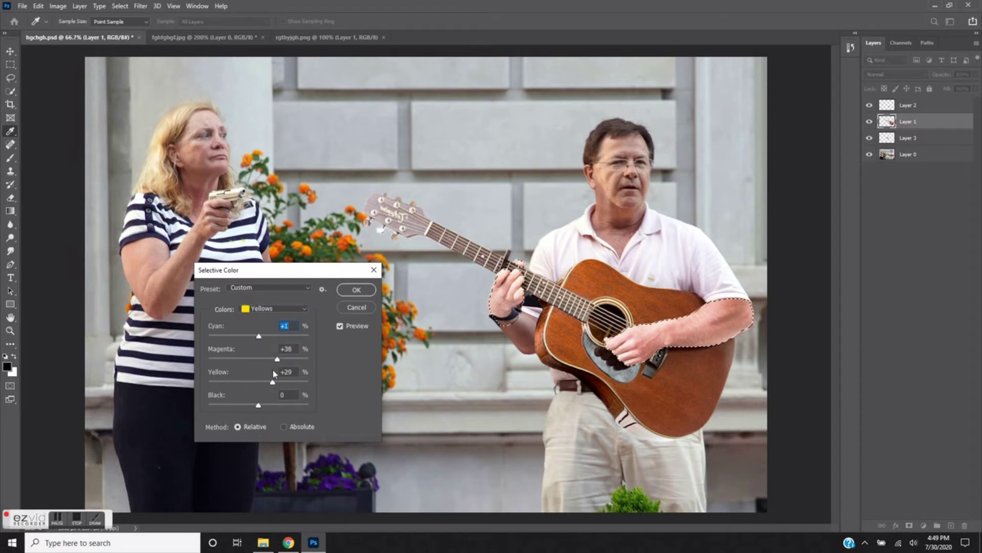
{"action": "left_click_drag", "start_coordinate": [258, 404], "coordinate": [285, 404]}
{"action": "left_click", "coordinate": [357, 290]}
{"action": "key", "text": "v"}
Darken the guitar slightly with an Exposure adjustment, fine-tuning exposure and gamma
{"action": "left_click", "coordinate": [58, 6]}
{"action": "left_click", "coordinate": [63, 206]}
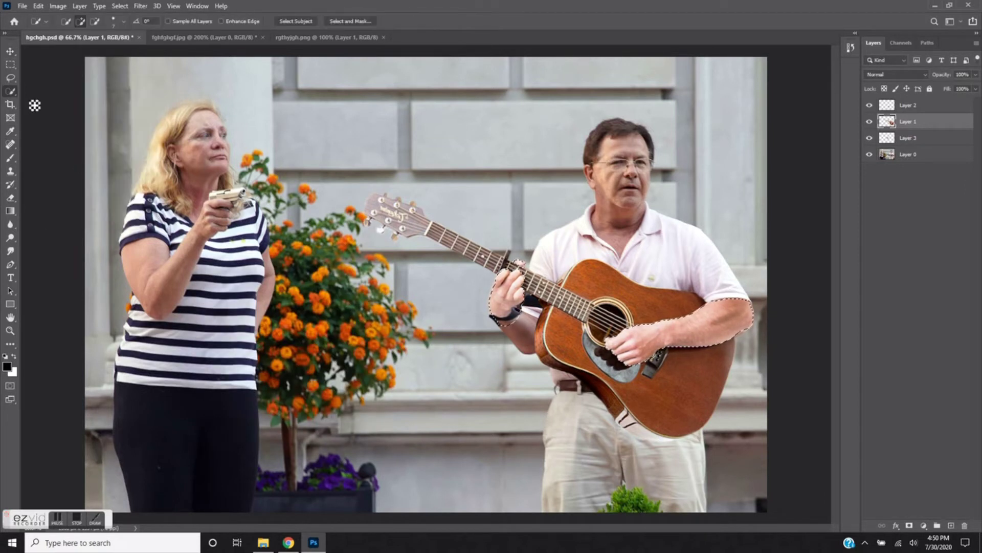
{"action": "left_click", "coordinate": [58, 6]}
{"action": "left_click", "coordinate": [184, 62]}
{"action": "left_click_drag", "start_coordinate": [462, 125], "coordinate": [458, 125]}
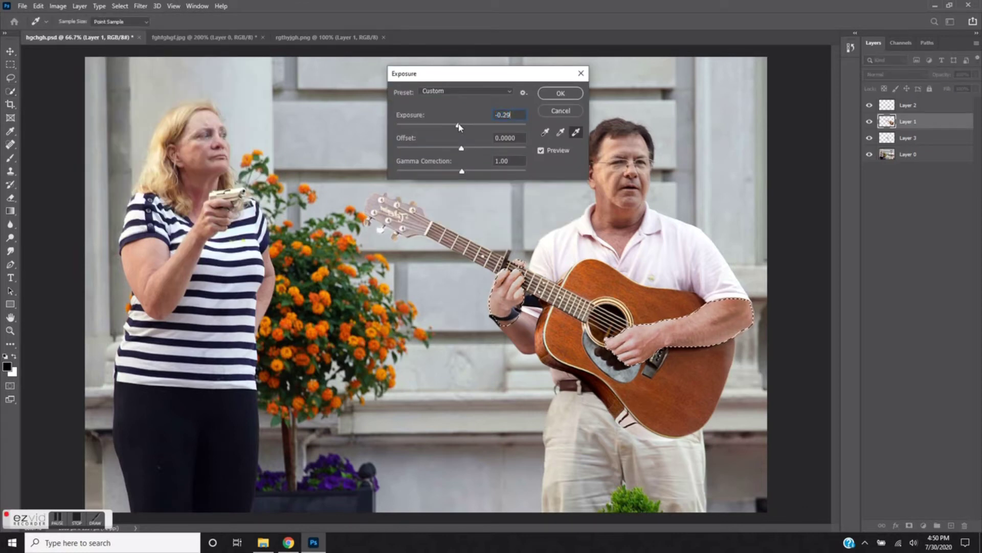
{"action": "left_click_drag", "start_coordinate": [462, 172], "coordinate": [459, 175]}
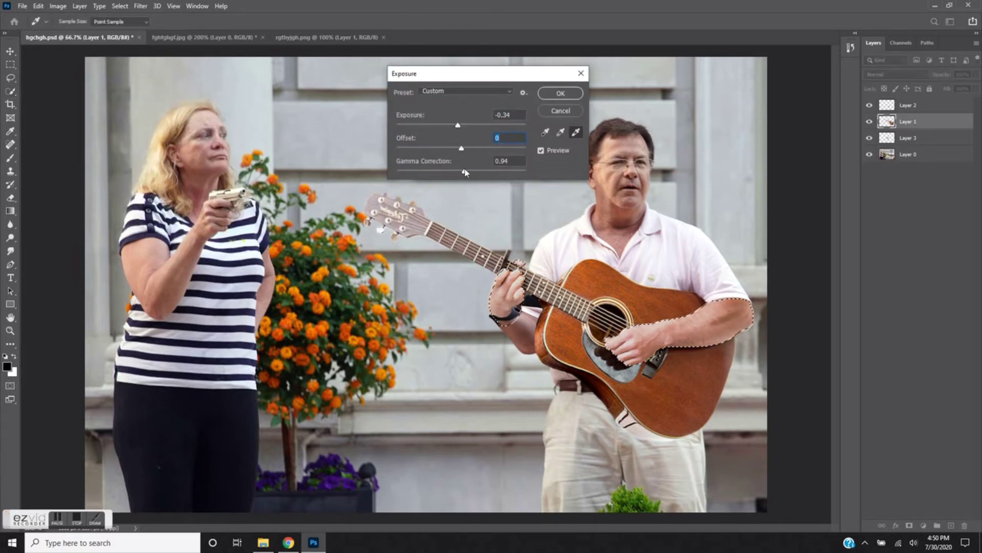
{"action": "left_click", "coordinate": [561, 93]}
Save the composite, then apply a slight Gaussian Blur to the guitar
{"action": "left_click", "coordinate": [22, 6]}
{"action": "left_click", "coordinate": [38, 123]}
{"action": "left_click", "coordinate": [140, 6]}
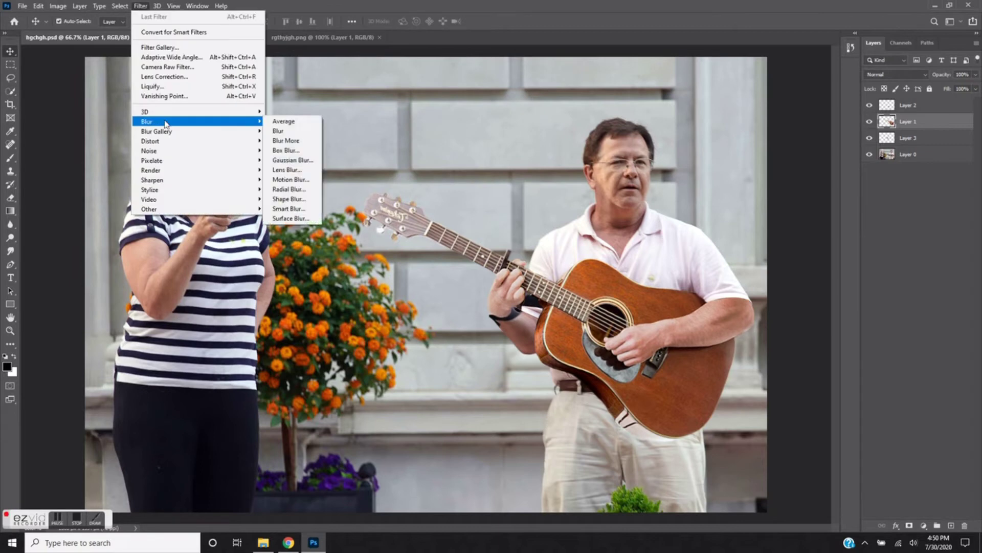
{"action": "left_click", "coordinate": [309, 169]}
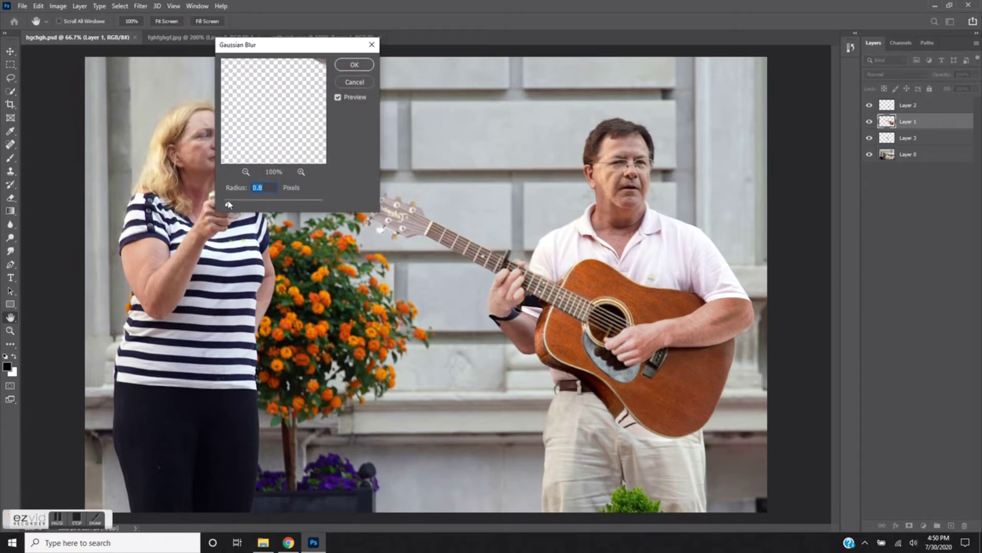
{"action": "key", "text": "Return"}
Switch to the microphone image and start selecting the microphone
{"action": "key", "text": "e"}
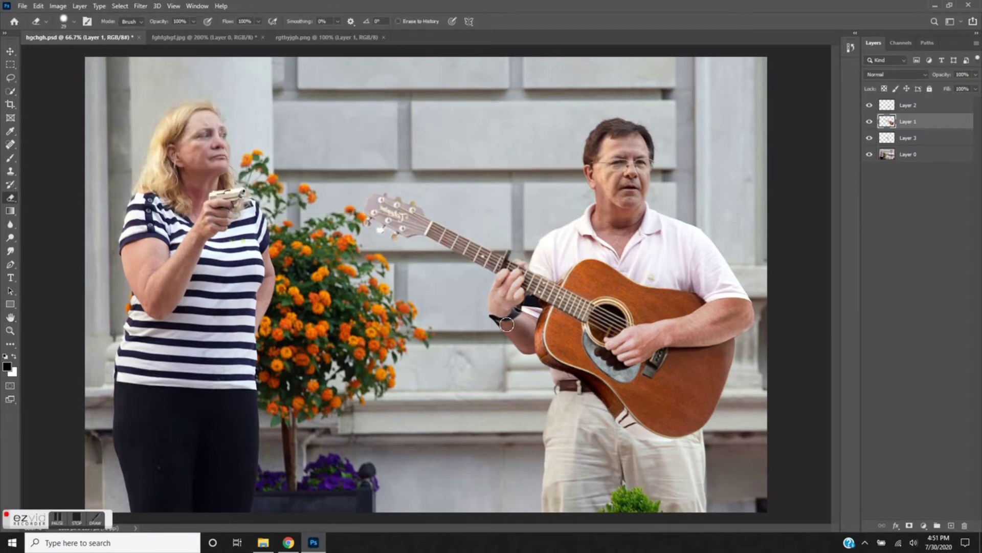
{"action": "left_click", "coordinate": [22, 6]}
{"action": "left_click", "coordinate": [327, 37]}
{"action": "key", "text": "w"}
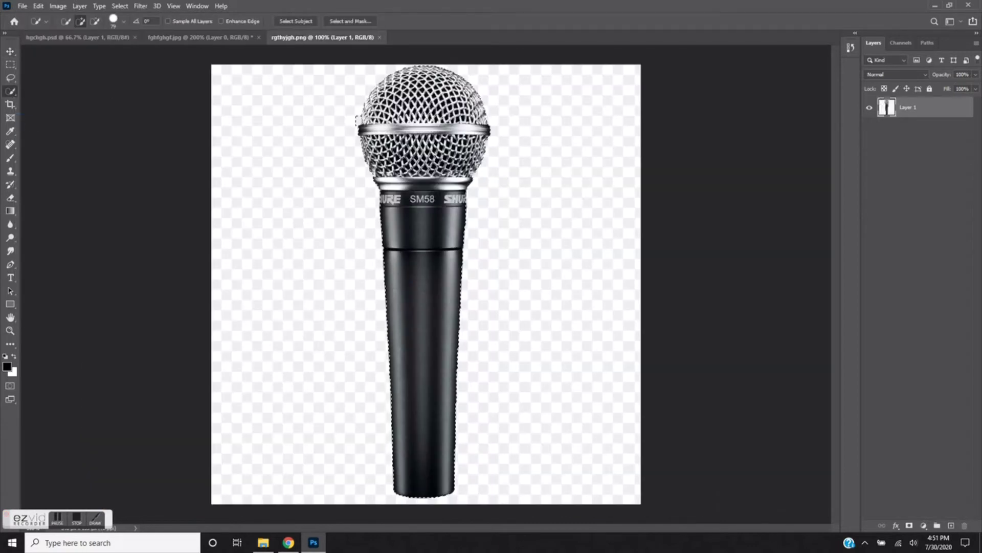
Cut the microphone from its image, paste it into the couple photo and shift it left
{"action": "key", "text": "ctrl+x"}
{"action": "key", "text": "ctrl+Tab"}
{"action": "key", "text": "ctrl+v"}
{"action": "left_click_drag", "start_coordinate": [368, 133], "coordinate": [290, 131]}
Scale the microphone down into the woman's hand and tilt it slightly
{"action": "key", "text": "e"}
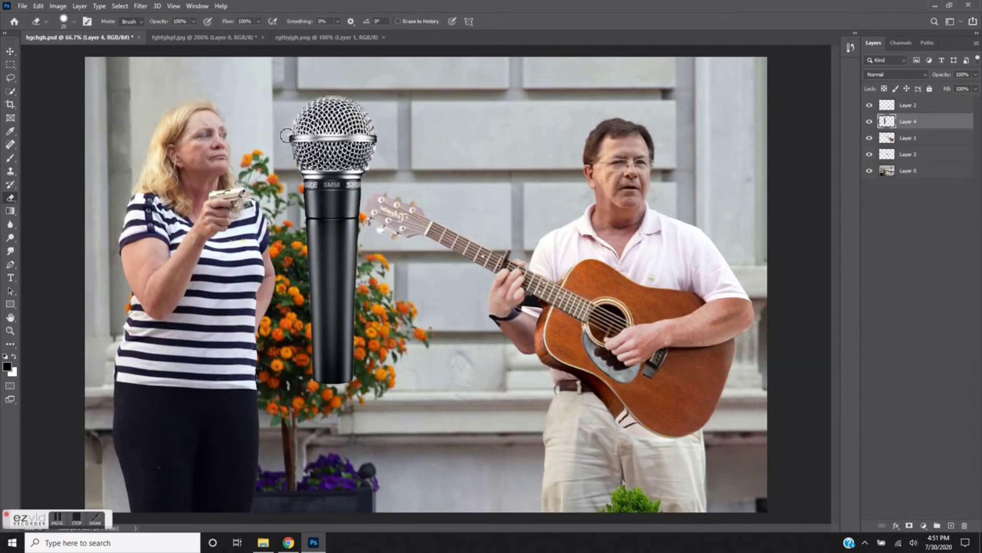
{"action": "key", "text": "ctrl+t"}
{"action": "mouse_move", "coordinate": [377, 96]}
{"action": "left_mouse_down"}
{"action": "mouse_move", "coordinate": [381, 113]}
{"action": "mouse_move", "coordinate": [310, 306]}
{"action": "left_mouse_up"}
{"action": "mouse_move", "coordinate": [297, 353]}
{"action": "left_mouse_down"}
{"action": "mouse_move", "coordinate": [225, 215]}
{"action": "mouse_move", "coordinate": [245, 215]}
{"action": "mouse_move", "coordinate": [225, 210]}
{"action": "left_mouse_up"}
{"action": "key", "text": "Return"}
{"action": "key", "text": "ctrl+t"}
{"action": "left_click_drag", "start_coordinate": [241, 169], "coordinate": [233, 163]}
{"action": "left_click", "coordinate": [507, 21]}
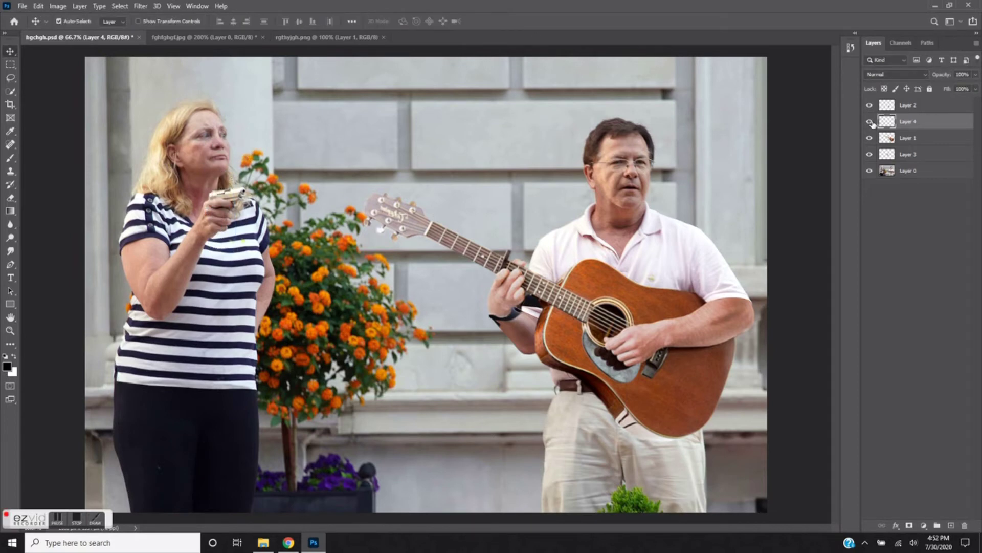
Erase the microphone handle over her fingers and restore Layer 4 to full opacity
{"action": "left_click", "coordinate": [11, 198]}
{"action": "scroll", "coordinate": [126, 191], "scroll_direction": "up", "scroll_amount": 2}
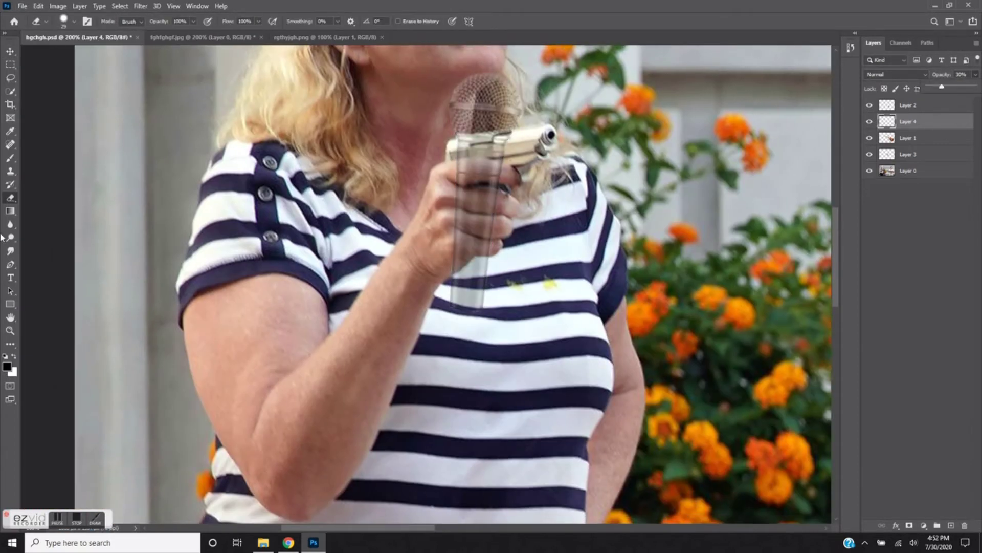
{"action": "left_click_drag", "start_coordinate": [467, 216], "coordinate": [450, 212]}
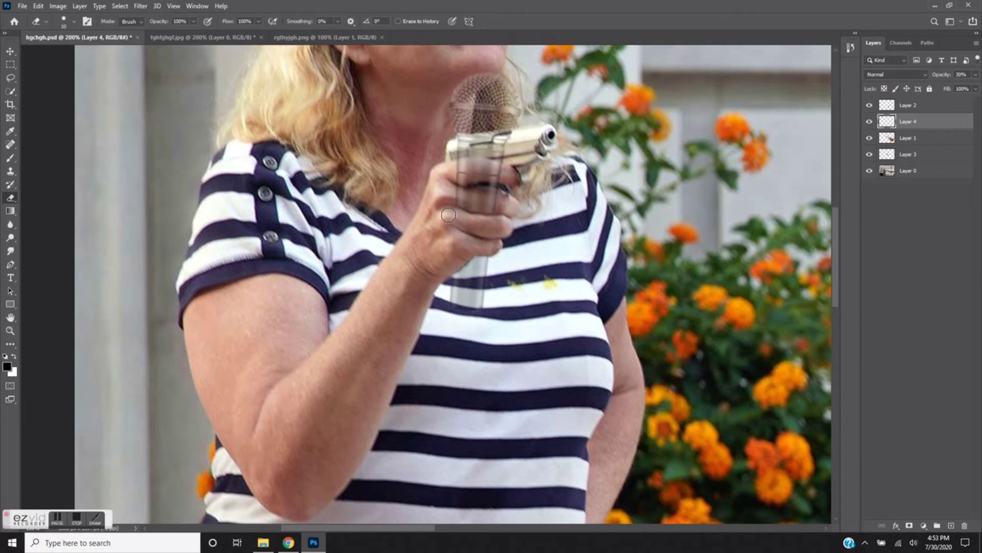
{"action": "left_click_drag", "start_coordinate": [455, 167], "coordinate": [497, 178]}
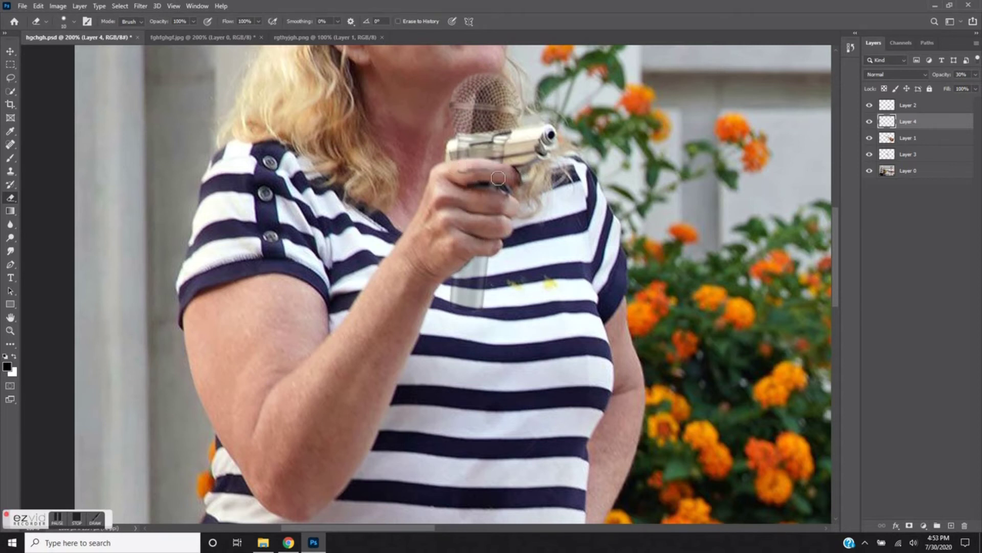
{"action": "left_click_drag", "start_coordinate": [943, 90], "coordinate": [977, 90]}
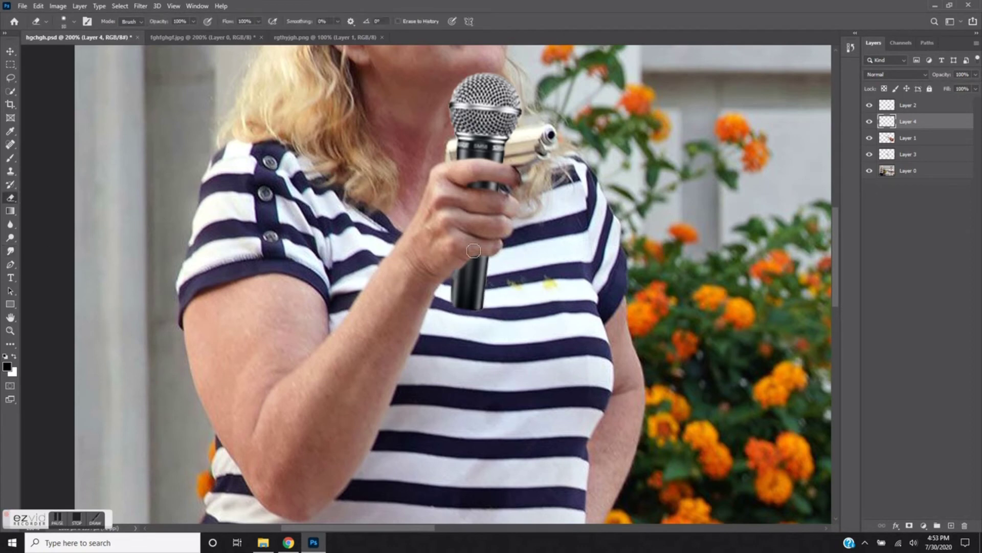
{"action": "key", "text": "s"}
{"action": "key", "text": "alt+comma"}
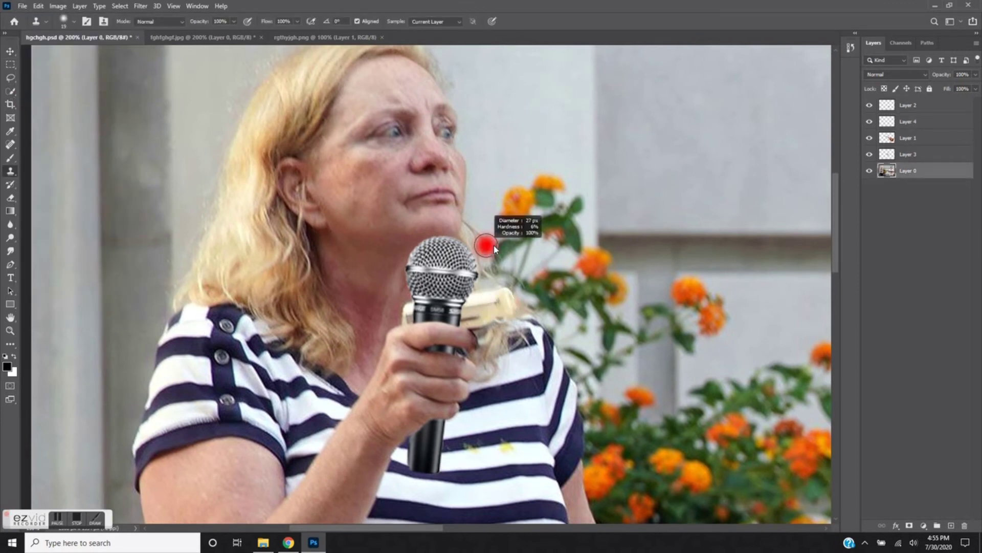
Clone hair over the pistol beside the microphone with a smaller brush, then save
{"action": "mouse_move", "coordinate": [483, 294]}
{"action": "left_mouse_down"}
{"action": "mouse_move", "coordinate": [468, 319]}
{"action": "mouse_move", "coordinate": [488, 341]}
{"action": "mouse_move", "coordinate": [485, 292]}
{"action": "left_mouse_up"}
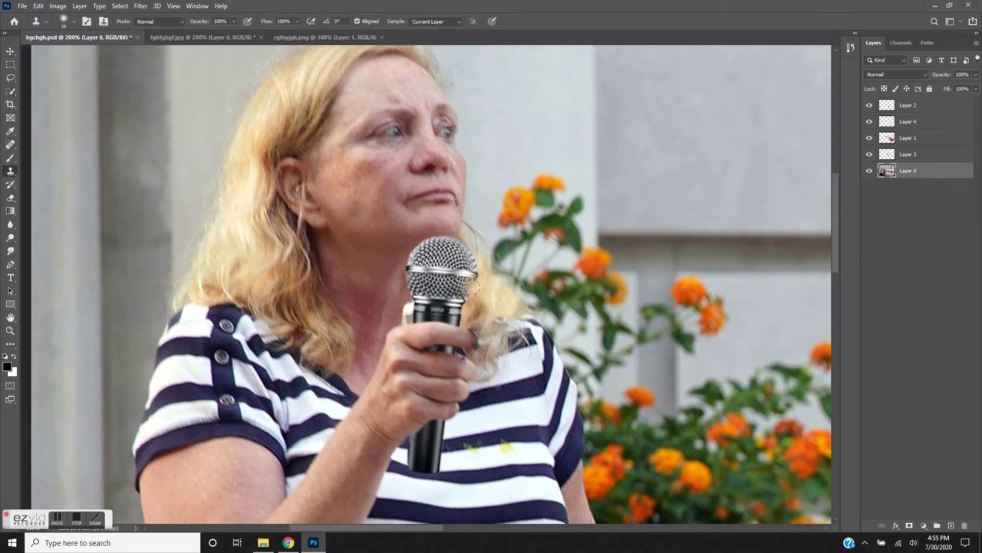
{"action": "scroll", "coordinate": [460, 289], "scroll_direction": "down", "scroll_amount": 1}
{"action": "key", "text": "bracketleft"}
{"action": "key", "text": "bracketleft"}
{"action": "key", "text": "bracketleft"}
{"action": "key", "text": "bracketleft"}
{"action": "key", "text": "bracketleft"}
{"action": "key", "text": "bracketleft"}
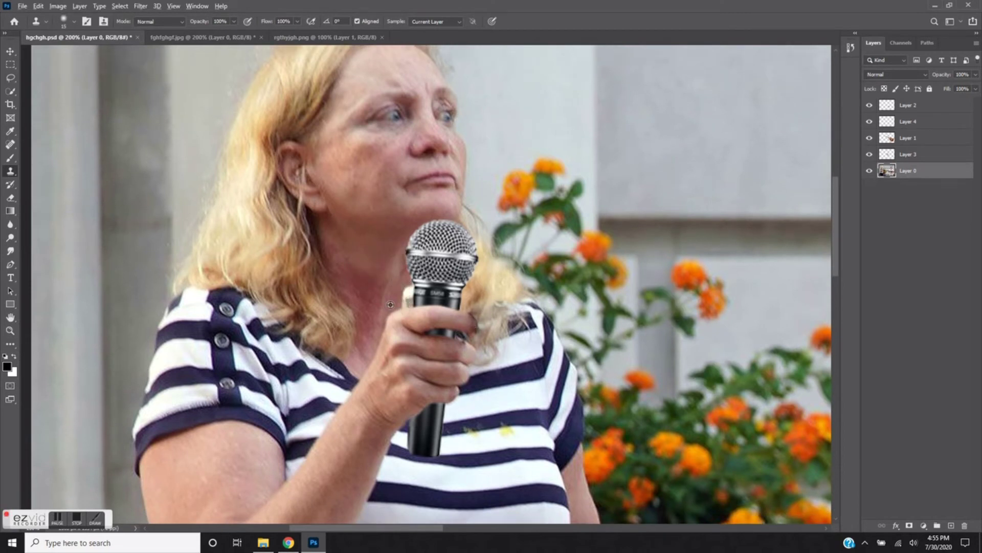
{"action": "mouse_move", "coordinate": [408, 295]}
{"action": "left_mouse_down"}
{"action": "mouse_move", "coordinate": [414, 303]}
{"action": "mouse_move", "coordinate": [403, 297]}
{"action": "left_mouse_up"}
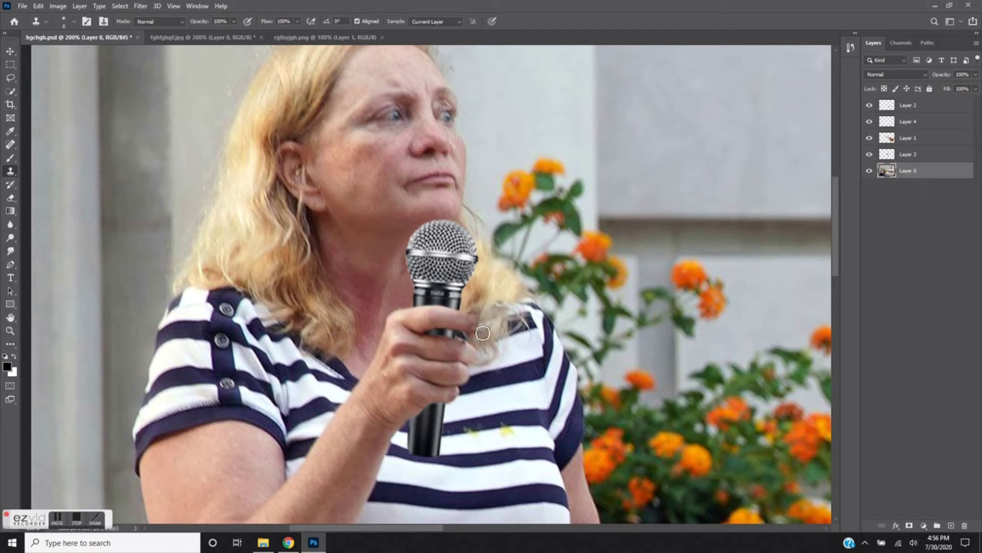
{"action": "left_click", "coordinate": [22, 6]}
{"action": "left_click", "coordinate": [30, 108]}
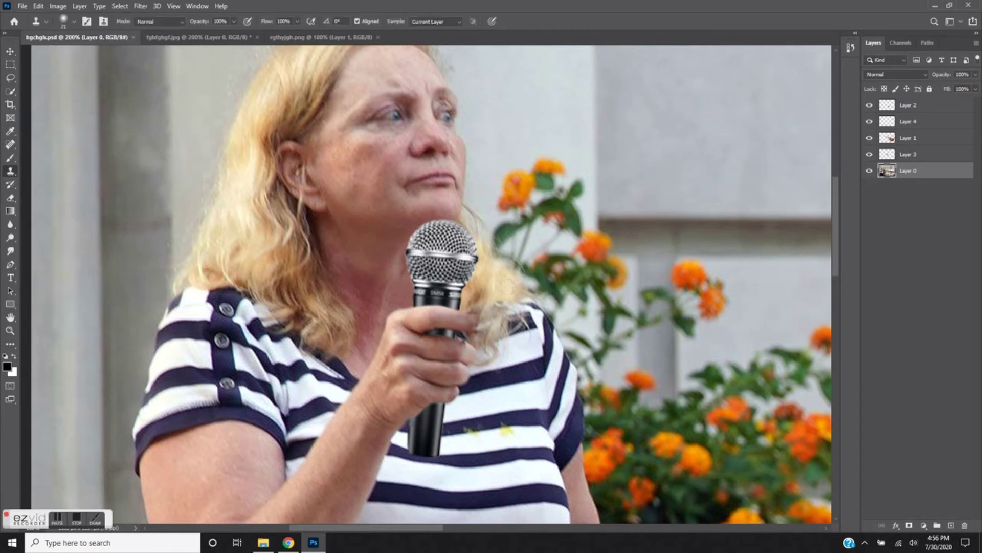
Clone over a leftover pistol spot near her hair and bring up the Blur filters
{"action": "left_click", "coordinate": [501, 310]}
{"action": "right_click", "coordinate": [157, 213], "text": "alt"}
{"action": "scroll", "coordinate": [491, 307], "scroll_direction": "up", "scroll_amount": 1}
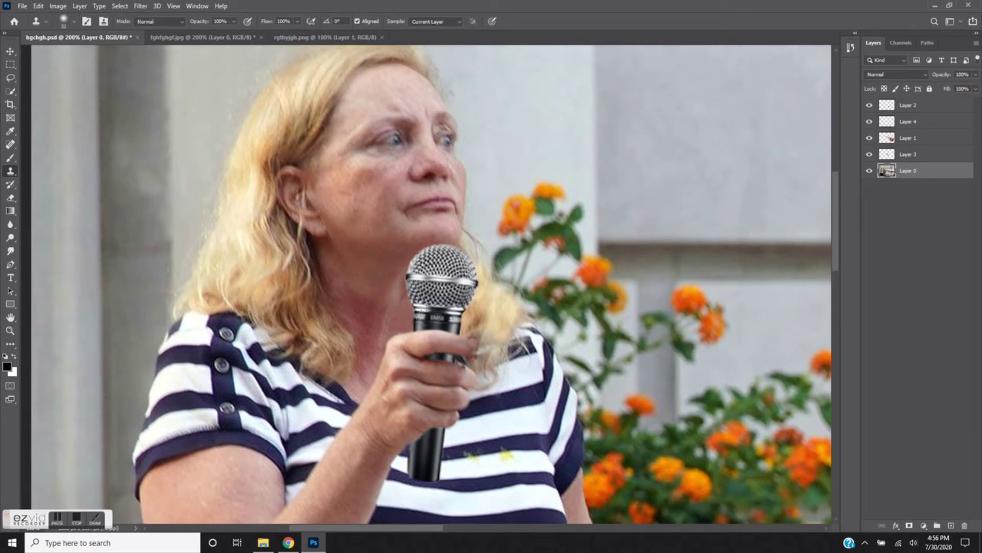
{"action": "scroll", "coordinate": [445, 285], "scroll_direction": "down", "scroll_amount": 1}
{"action": "left_click", "coordinate": [908, 122]}
{"action": "left_click", "coordinate": [140, 5]}
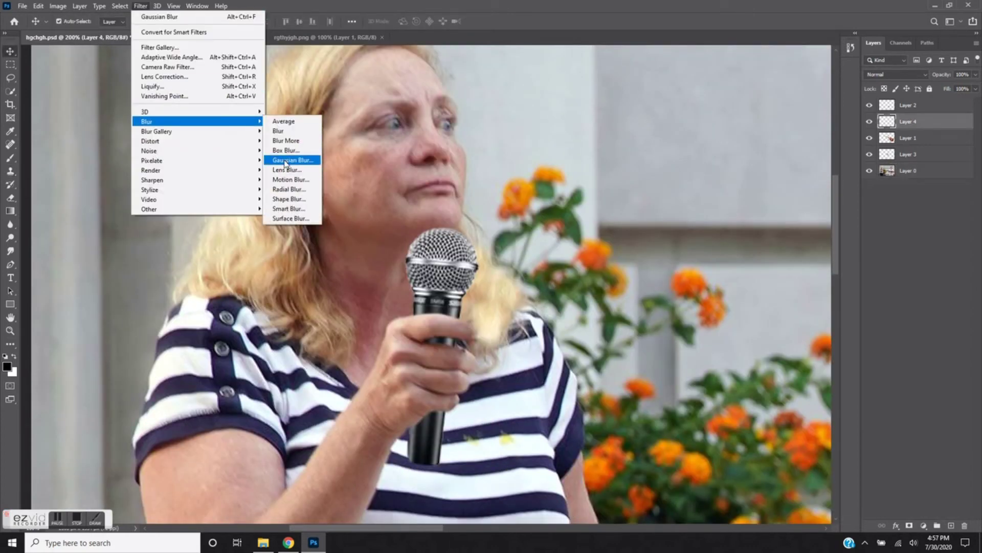
Apply a Gaussian Blur to the microphone and zoom out to the whole image
{"action": "left_click", "coordinate": [324, 158]}
{"action": "key", "text": "Return"}
{"action": "left_click", "coordinate": [58, 5]}
{"action": "key", "text": "ctrl+0"}
{"action": "key", "text": "v"}
Lower the microphone's saturation with Hue/Saturation and save the document
{"action": "left_click", "coordinate": [58, 6]}
{"action": "left_click", "coordinate": [178, 32]}
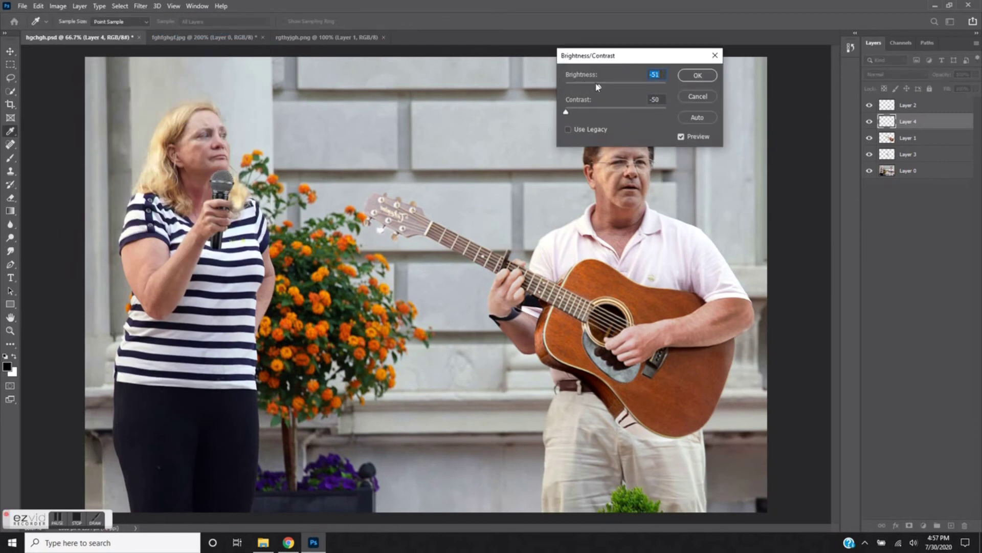
{"action": "key", "text": "Return"}
{"action": "left_click", "coordinate": [57, 5]}
{"action": "left_click", "coordinate": [184, 87]}
{"action": "left_click_drag", "start_coordinate": [205, 285], "coordinate": [660, 145]}
{"action": "left_click_drag", "start_coordinate": [711, 242], "coordinate": [680, 240]}
{"action": "left_click", "coordinate": [826, 166]}
{"action": "left_click", "coordinate": [22, 6]}
{"action": "left_click", "coordinate": [36, 117]}
Warm the guitar layer's hue and saturation and slightly lower its lightness
{"action": "left_click", "coordinate": [908, 105]}
{"action": "left_click", "coordinate": [58, 5]}
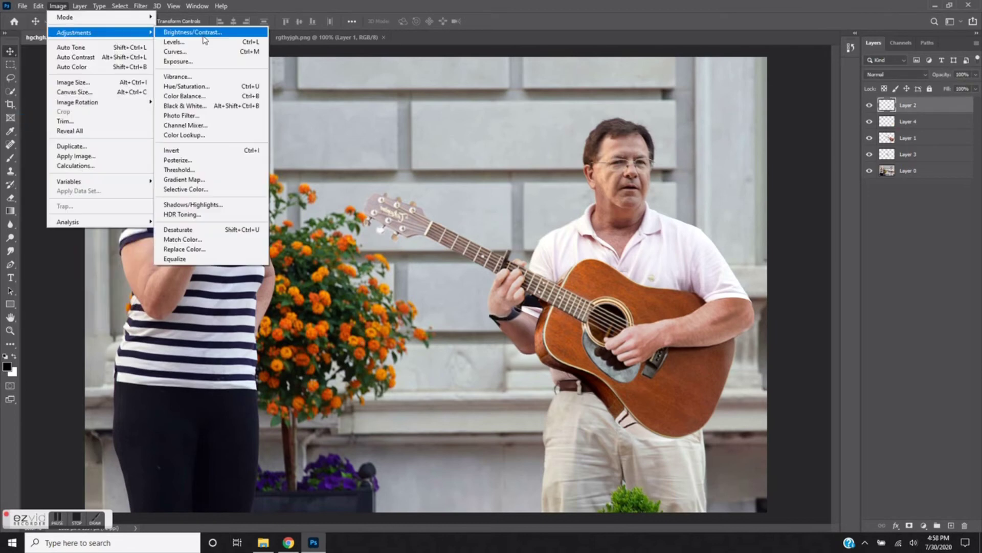
{"action": "left_click", "coordinate": [185, 87]}
{"action": "mouse_move", "coordinate": [745, 142]}
{"action": "left_mouse_down"}
{"action": "mouse_move", "coordinate": [705, 144]}
{"action": "mouse_move", "coordinate": [749, 142]}
{"action": "mouse_move", "coordinate": [752, 116]}
{"action": "left_mouse_up"}
{"action": "mouse_move", "coordinate": [745, 168]}
{"action": "left_mouse_down"}
{"action": "mouse_move", "coordinate": [760, 142]}
{"action": "mouse_move", "coordinate": [756, 117]}
{"action": "mouse_move", "coordinate": [786, 116]}
{"action": "mouse_move", "coordinate": [751, 115]}
{"action": "left_mouse_up"}
{"action": "left_click_drag", "start_coordinate": [751, 169], "coordinate": [750, 168]}
Commit the guitar colour change and erase part of the dark sleeve band below the hand
{"action": "left_click", "coordinate": [861, 65]}
{"action": "scroll", "coordinate": [514, 361], "scroll_direction": "up", "scroll_amount": 5}
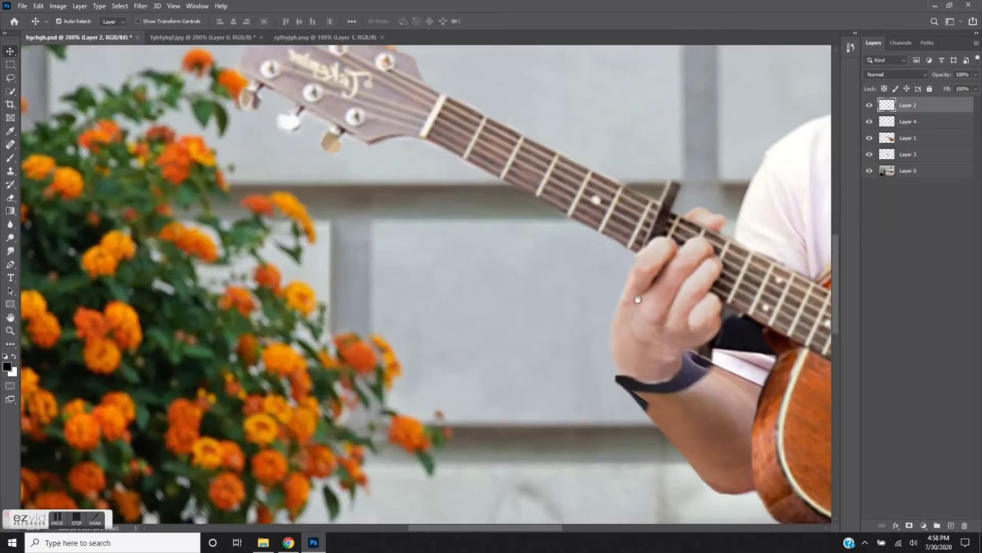
{"action": "key", "text": "e"}
{"action": "left_click_drag", "start_coordinate": [436, 259], "coordinate": [481, 264]}
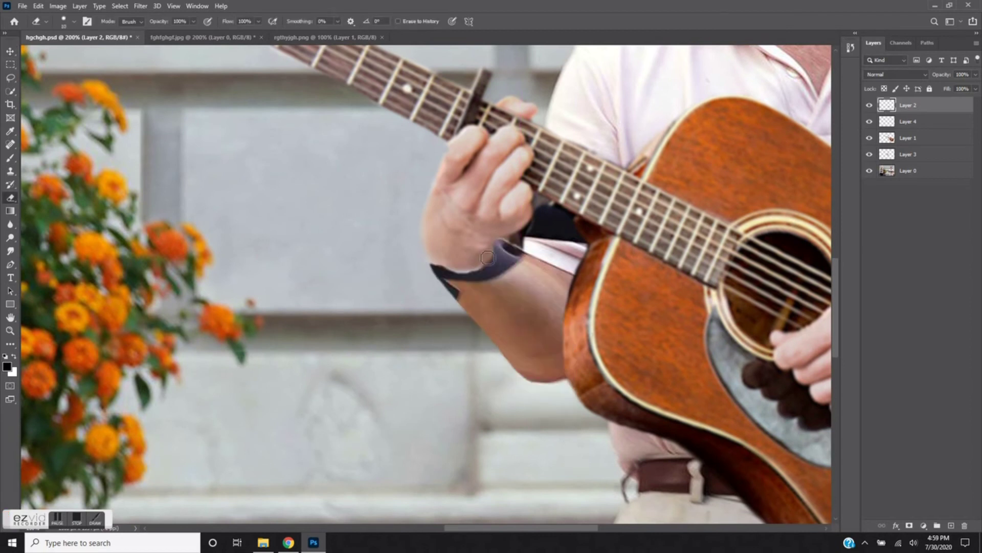
{"action": "key", "text": "v"}
{"action": "left_click", "coordinate": [525, 243]}
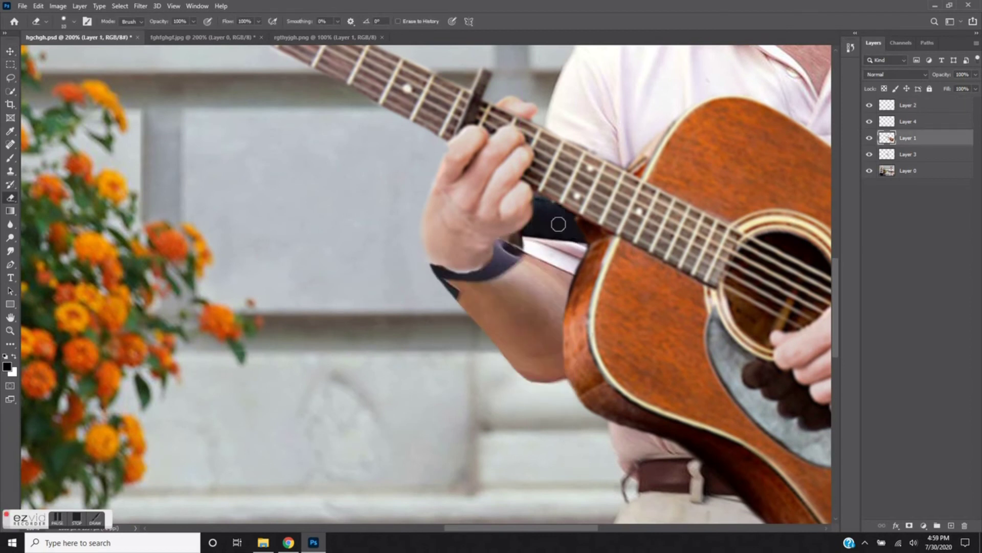
On the original photo layer, clone-stamp over the area near the fretting hand
{"action": "left_click", "coordinate": [908, 170]}
{"action": "scroll", "coordinate": [602, 123], "scroll_direction": "up", "scroll_amount": 1}
{"action": "key", "text": "s"}
{"action": "left_click", "coordinate": [582, 151], "text": "alt"}
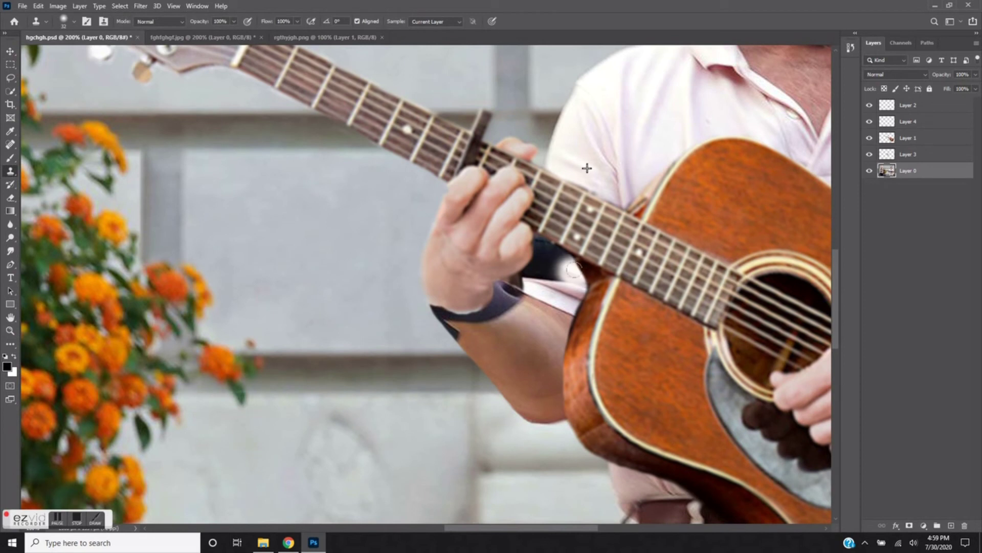
{"action": "left_click_drag", "start_coordinate": [583, 256], "coordinate": [527, 276]}
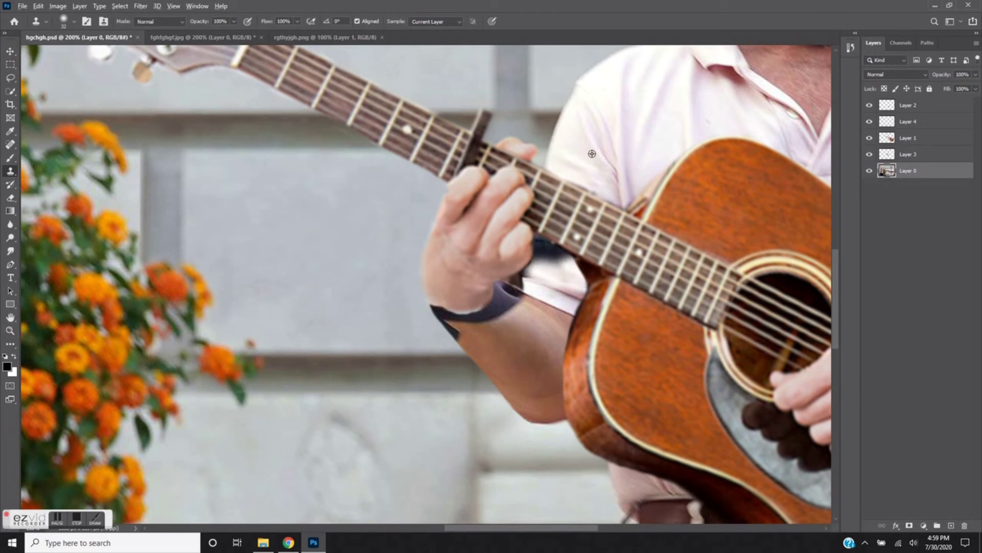
Stretch the arm and wristband downward and erase the arm's right edge to the guitar body
{"action": "key", "text": "v"}
{"action": "left_click", "coordinate": [527, 285]}
{"action": "left_click", "coordinate": [516, 284]}
{"action": "key", "text": "ctrl+t"}
{"action": "left_click_drag", "start_coordinate": [592, 416], "coordinate": [591, 423]}
{"action": "key", "text": "Return"}
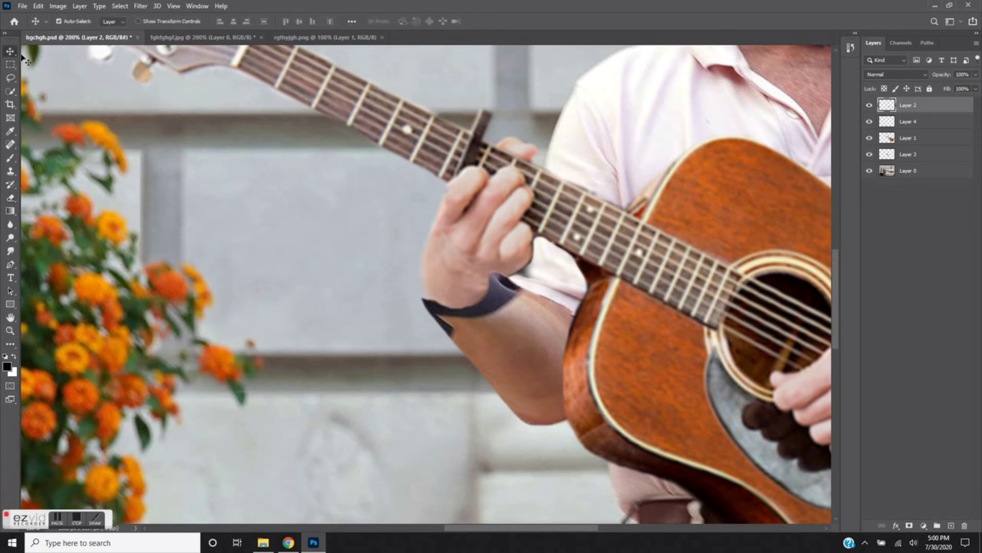
{"action": "key", "text": "e"}
{"action": "left_click_drag", "start_coordinate": [581, 307], "coordinate": [577, 424]}
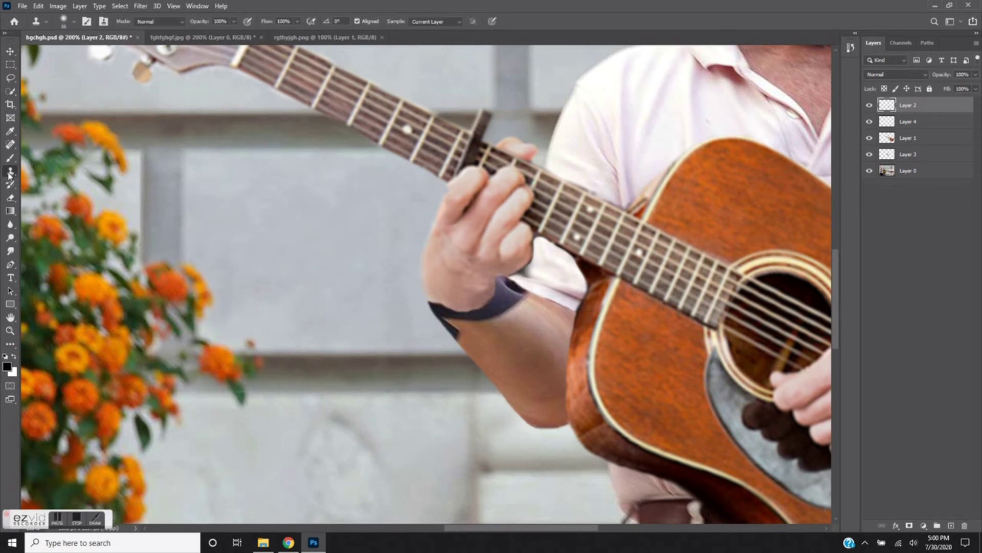
Erase the streak above the wristband and beside the fingertips to reveal the shirt
{"action": "scroll", "coordinate": [568, 426], "scroll_direction": "up", "scroll_amount": 1}
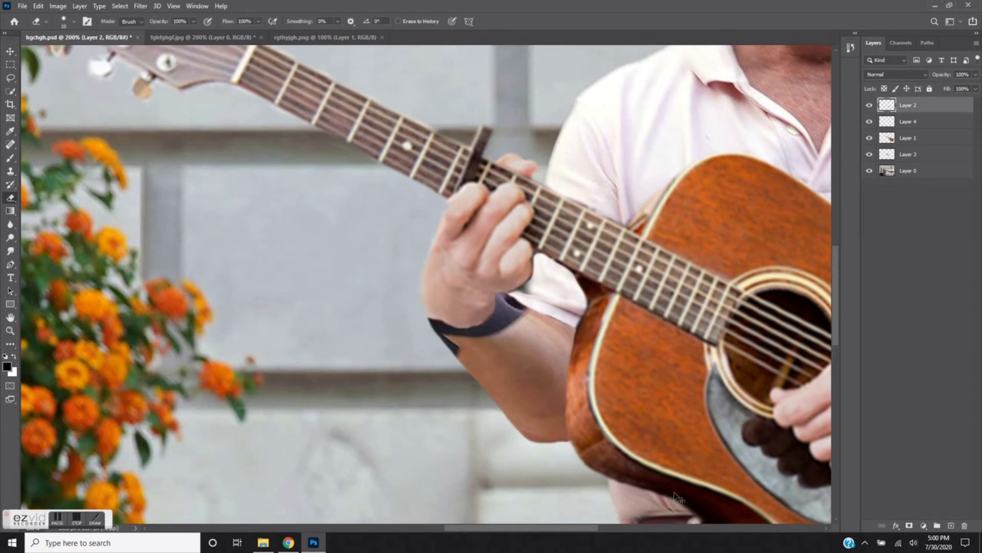
{"action": "scroll", "coordinate": [559, 460], "scroll_direction": "up", "scroll_amount": 2}
{"action": "key", "text": "s"}
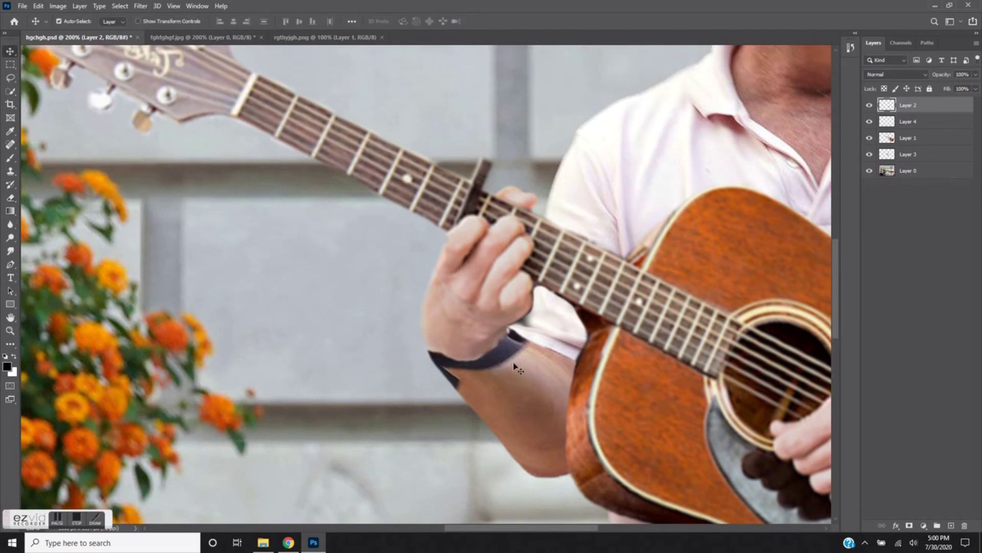
{"action": "key", "text": "alt+bracketleft"}
{"action": "key", "text": "alt+bracketleft"}
{"action": "left_click_drag", "start_coordinate": [459, 337], "coordinate": [313, 332]}
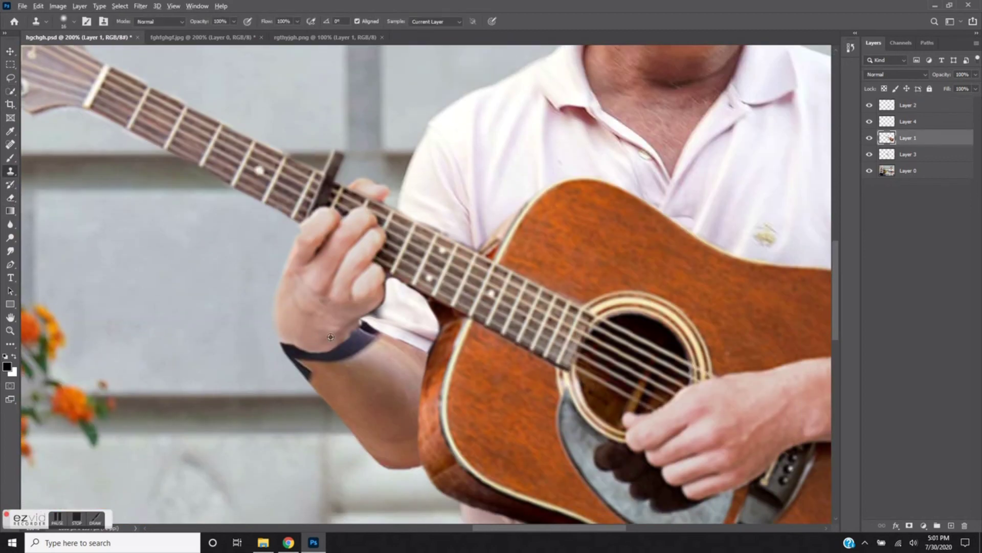
{"action": "key", "text": "alt+bracketright"}
{"action": "key", "text": "alt+bracketright"}
{"action": "key", "text": "e"}
{"action": "left_click_drag", "start_coordinate": [366, 323], "coordinate": [414, 336]}
{"action": "scroll", "coordinate": [384, 332], "scroll_direction": "up", "scroll_amount": 3}
{"action": "scroll", "coordinate": [384, 332], "scroll_direction": "down", "scroll_amount": 2}
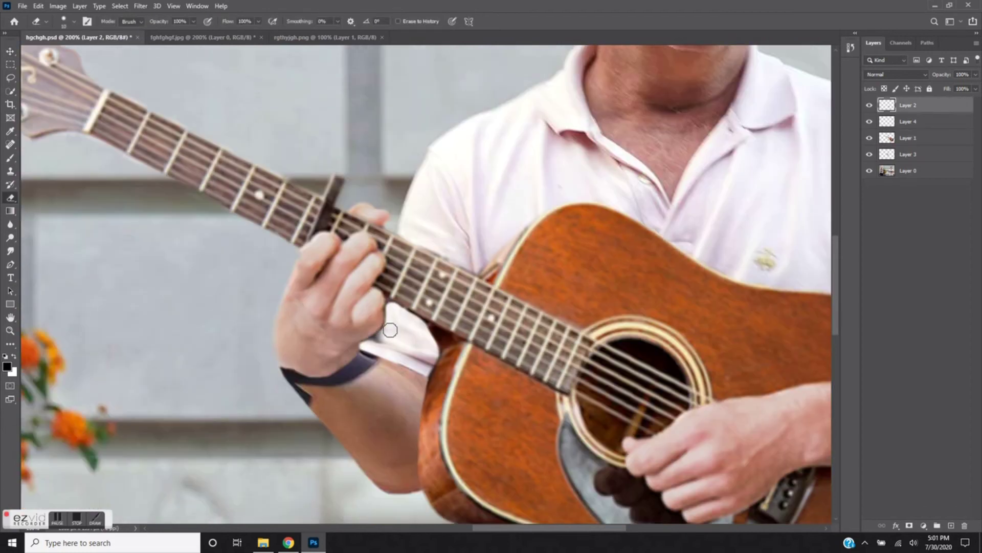
{"action": "key", "text": "alt+bracketleft"}
{"action": "key", "text": "alt+bracketleft"}
{"action": "left_click_drag", "start_coordinate": [392, 316], "coordinate": [396, 322]}
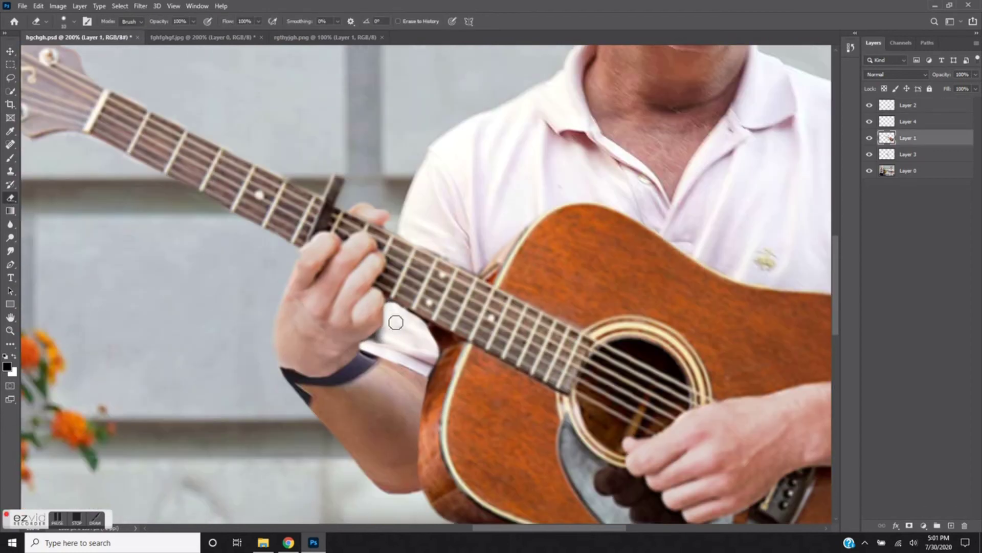
Zoom out to view the whole composite with both performers
{"action": "key", "text": "super"}
{"action": "key", "text": "super"}
{"action": "scroll", "coordinate": [429, 338], "scroll_direction": "down", "scroll_amount": 3}
{"action": "scroll", "coordinate": [404, 188], "scroll_direction": "up", "scroll_amount": 2}
{"action": "scroll", "coordinate": [455, 199], "scroll_direction": "up", "scroll_amount": 3}
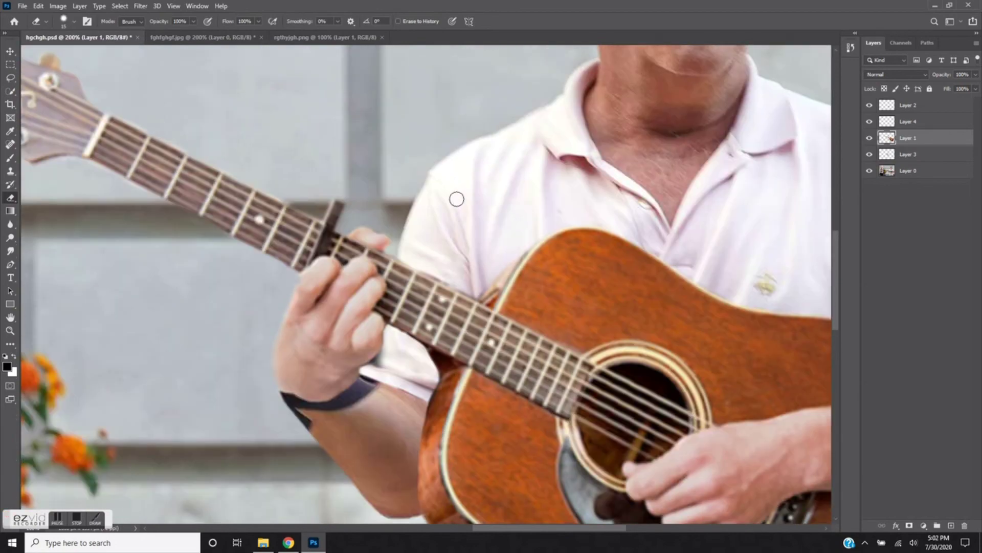
{"action": "key", "text": "ctrl+0"}
{"action": "key", "text": "v"}
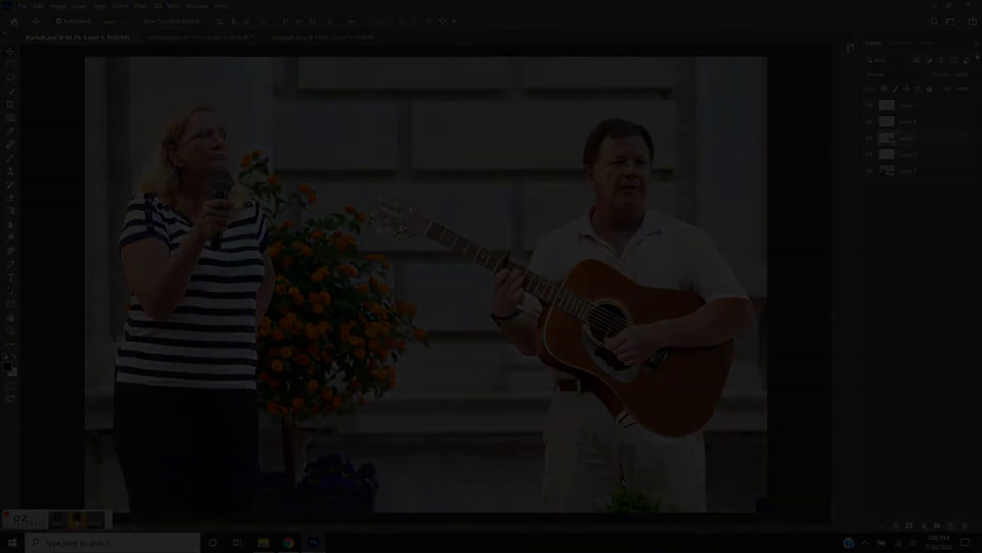